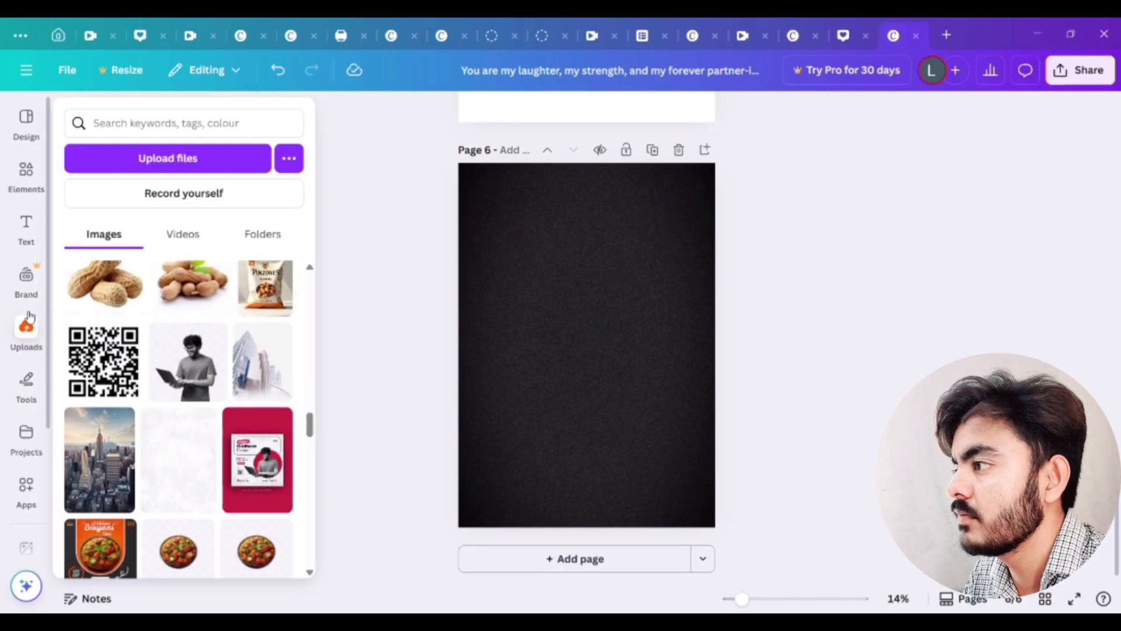
# - Paste the floral corner artwork into page 6's lower-right corner and place a horizontally flipped copy in the lower-left corner
pyautogui.click(50, 316)
pyautogui.click(511, 273)
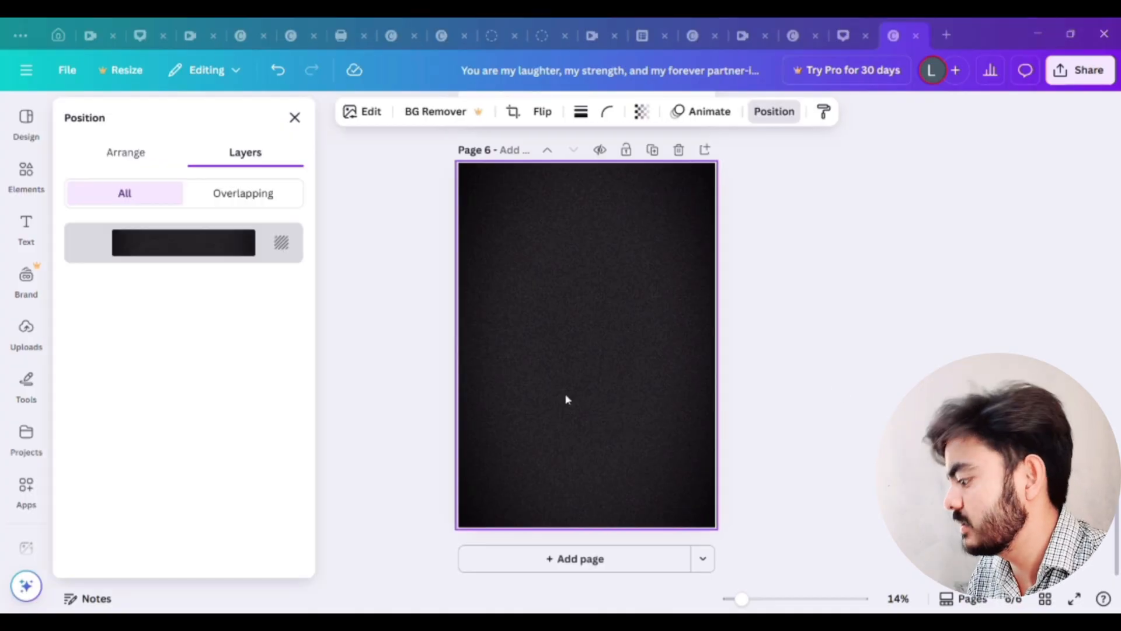
pyautogui.hotkey('ctrl', 'v')
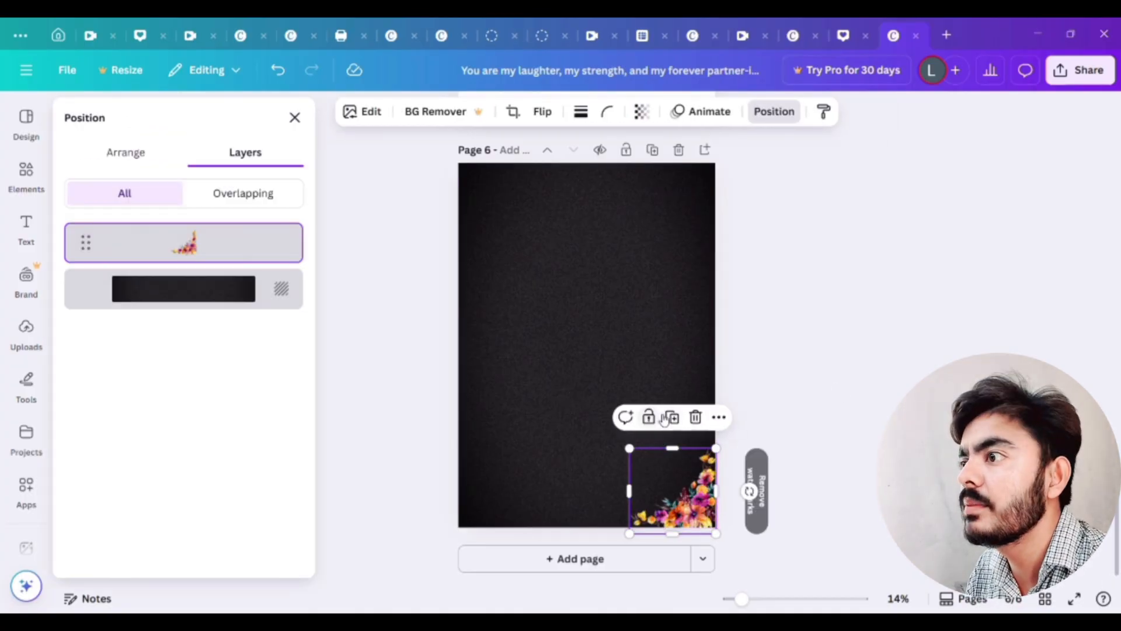
pyautogui.click(664, 419)
pyautogui.hotkey('shift', 'h')
pyautogui.moveTo(672, 491); pyautogui.dragTo(500, 490)
pyautogui.click(674, 500)
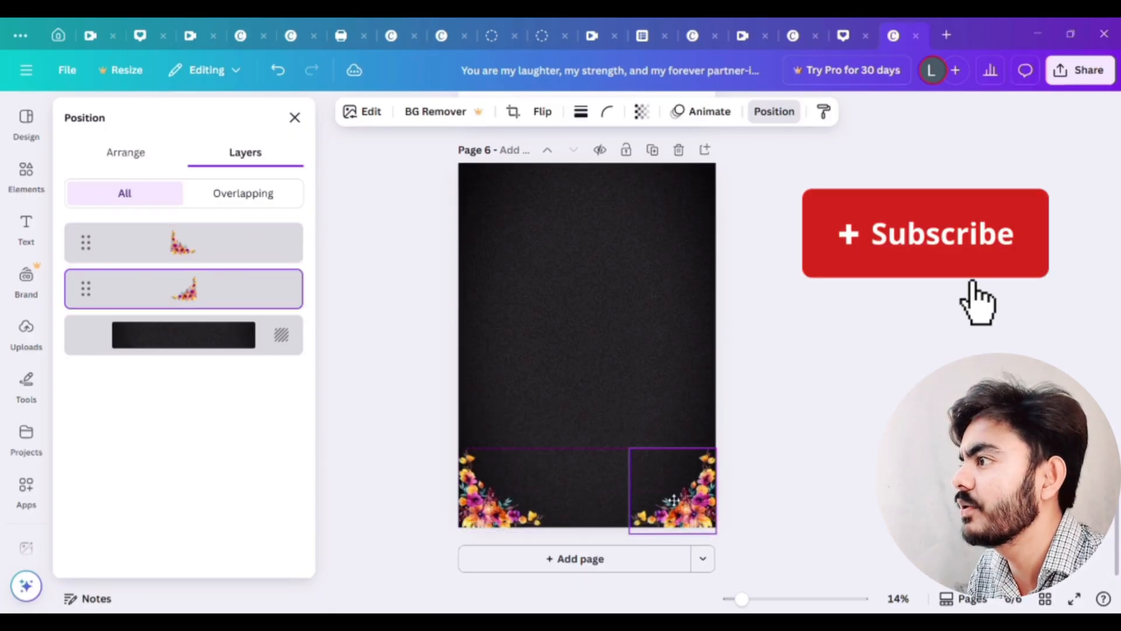
pyautogui.click(295, 117)
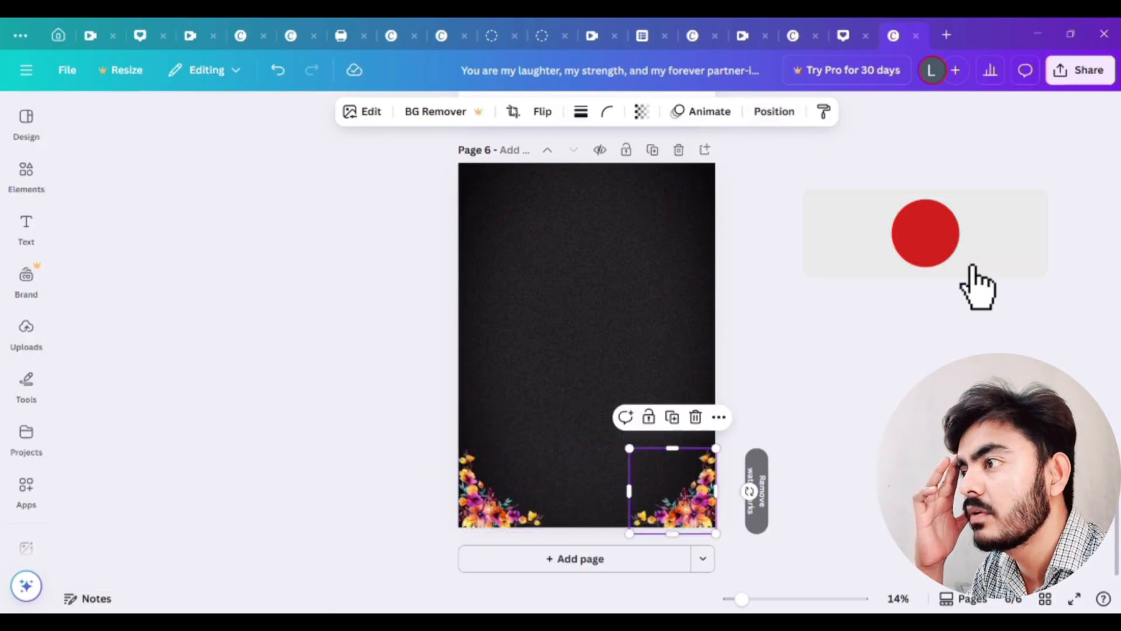
# - Paste the butterfly and flower strip along the bottom edge of the page between the two floral corners
pyautogui.click(606, 470)
pyautogui.hotkey('ctrl', 'v')
pyautogui.click(779, 432)
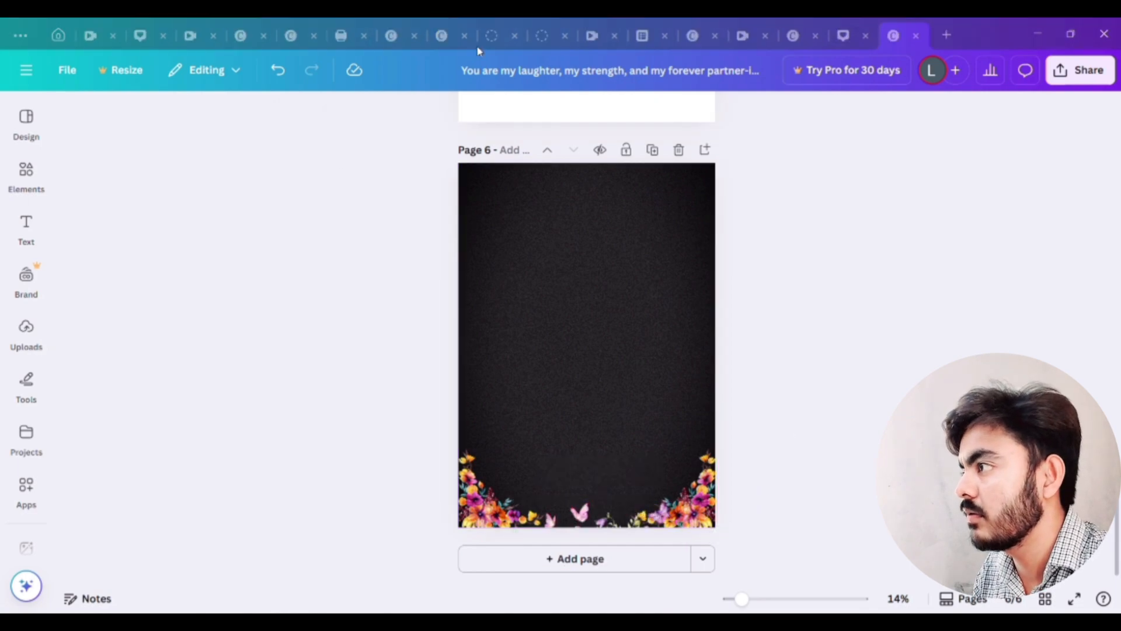
# - Paste the March calendar with the highlighted 3 into the page's upper-left corner
pyautogui.click(501, 208)
pyautogui.hotkey('ctrl', 'v')
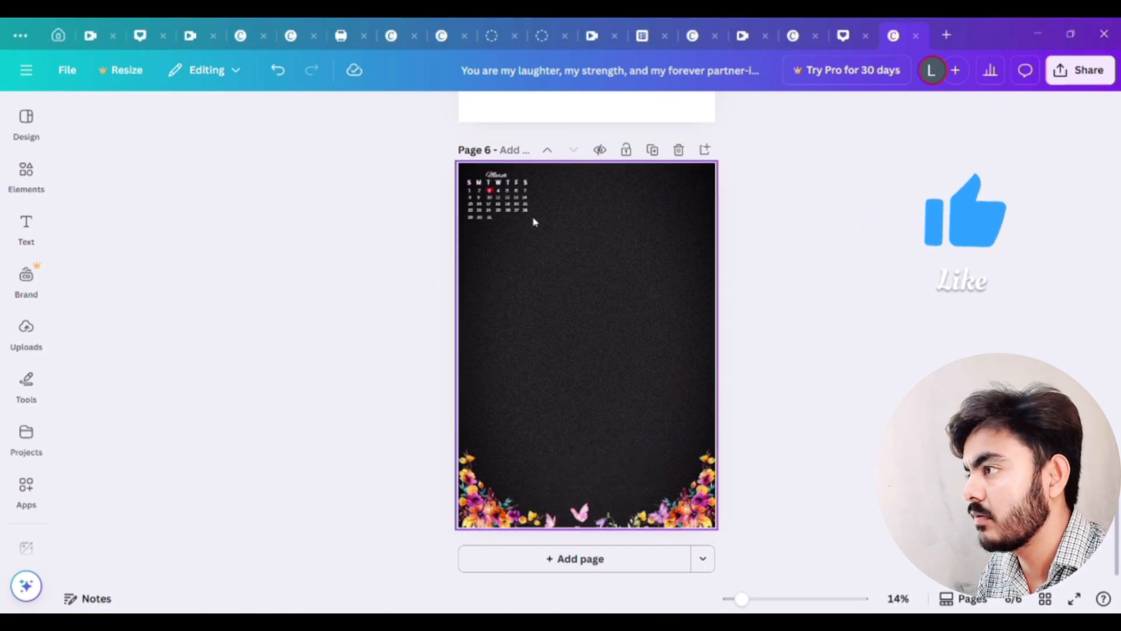
pyautogui.click(529, 214)
pyautogui.click(744, 245)
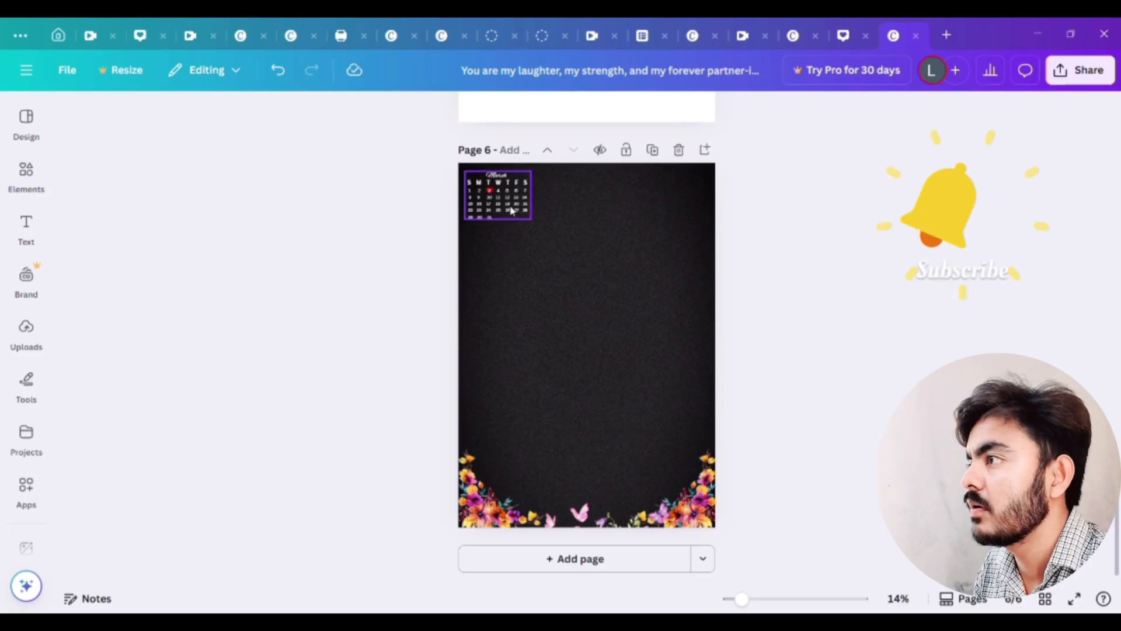
# - Paste the grouped "You are my laughter, my strength" message on the left half of the page, below the calendar
pyautogui.keyDown('ctrl'); pyautogui.scroll(5, 511, 211); pyautogui.keyUp('ctrl')
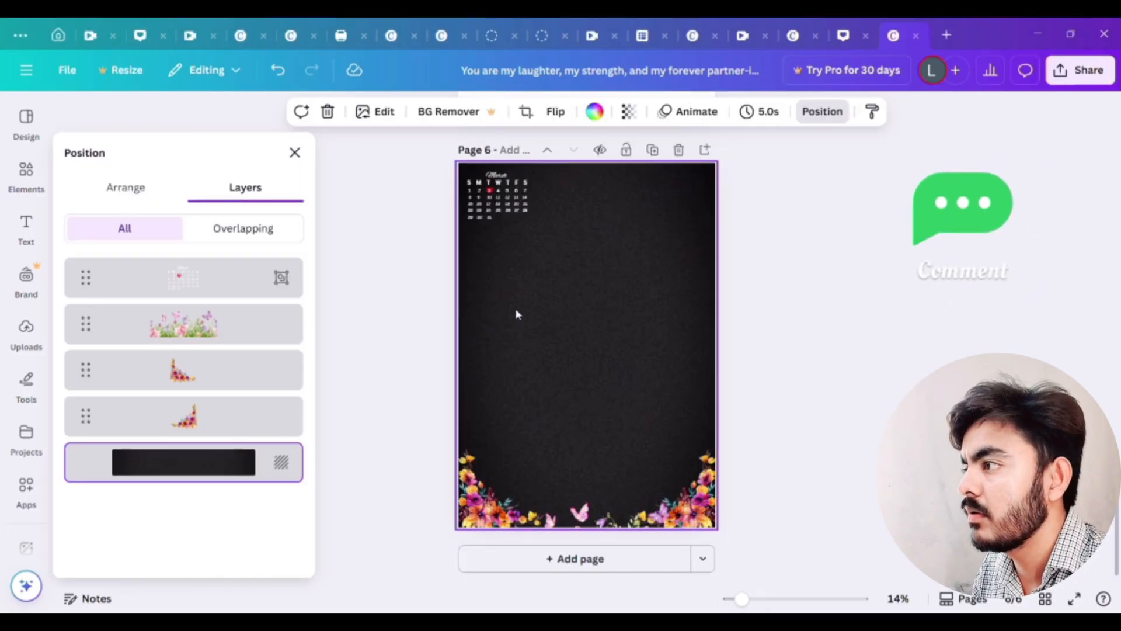
pyautogui.hotkey('ctrl', 'v')
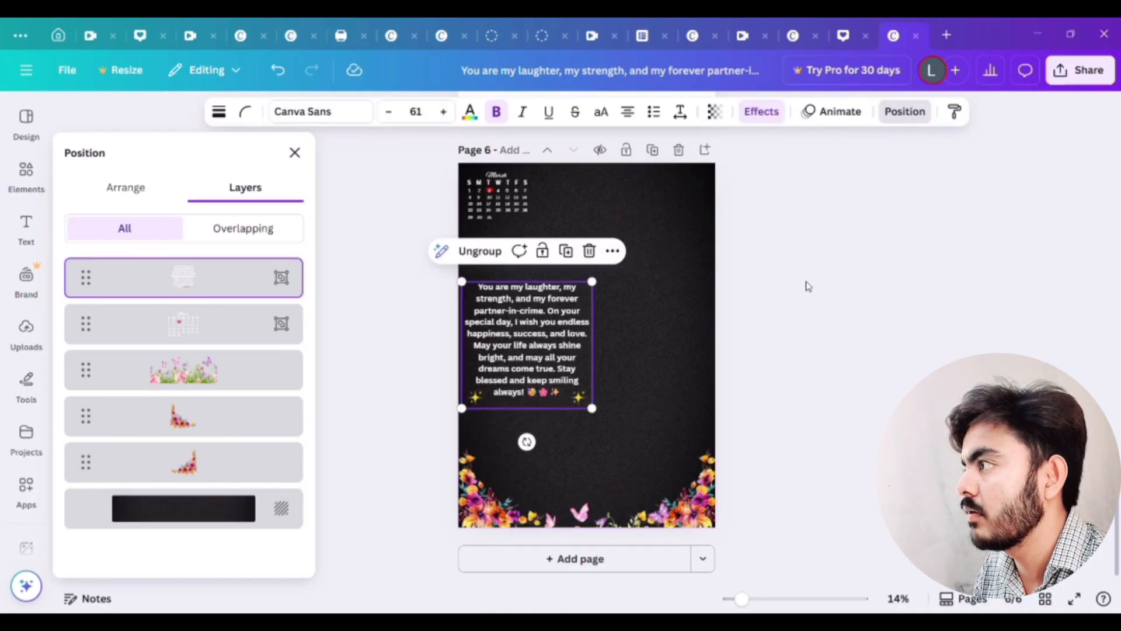
pyautogui.click(806, 282)
pyautogui.click(805, 260)
pyautogui.moveTo(547, 332); pyautogui.dragTo(547, 332)
pyautogui.click(27, 332)
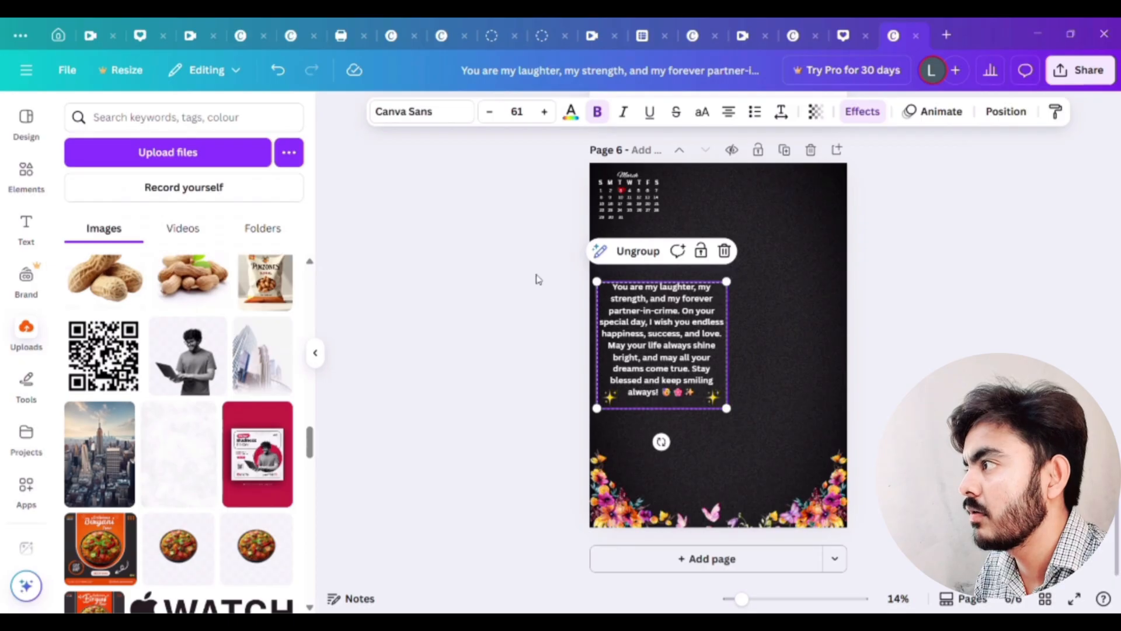
pyautogui.moveTo(309, 451); pyautogui.dragTo(313, 191)
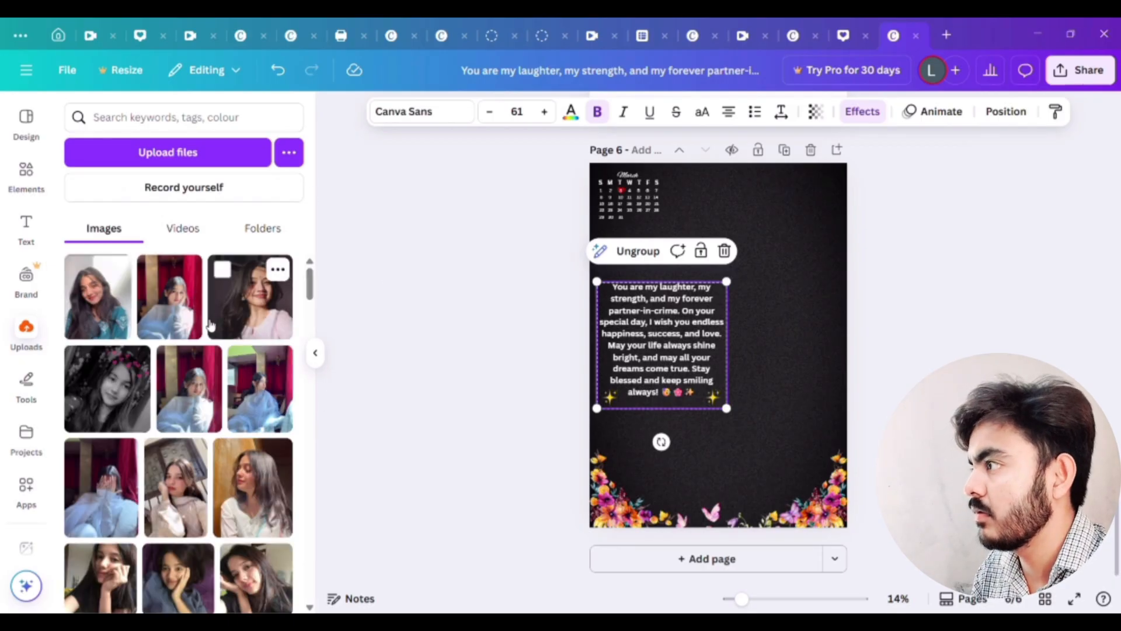
pyautogui.scroll(-4, 210, 327)
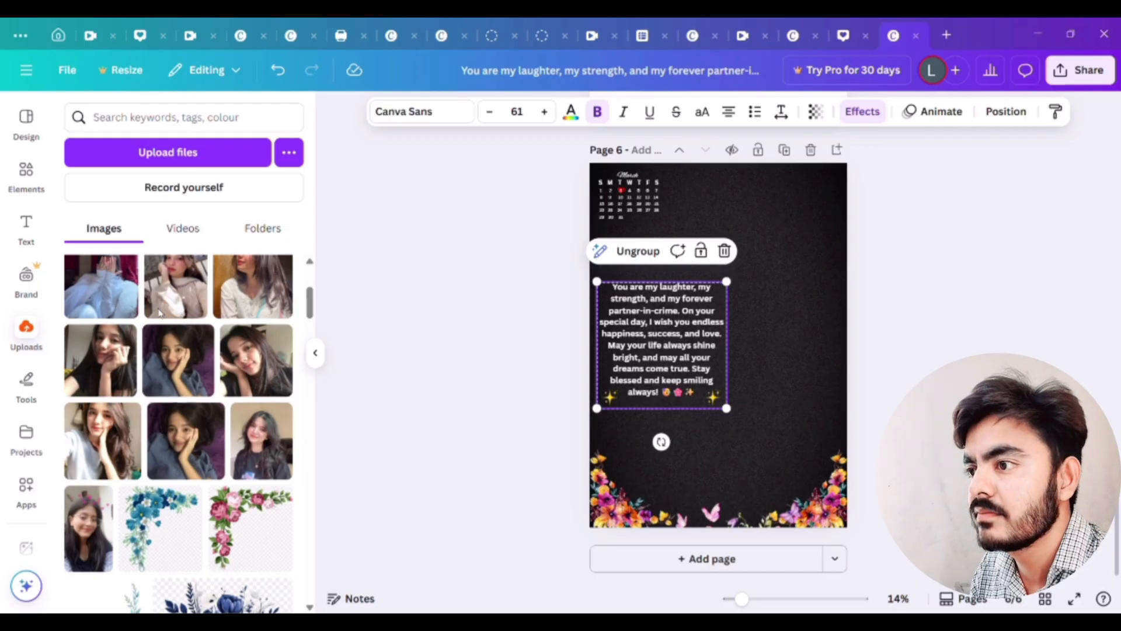
pyautogui.click(316, 353)
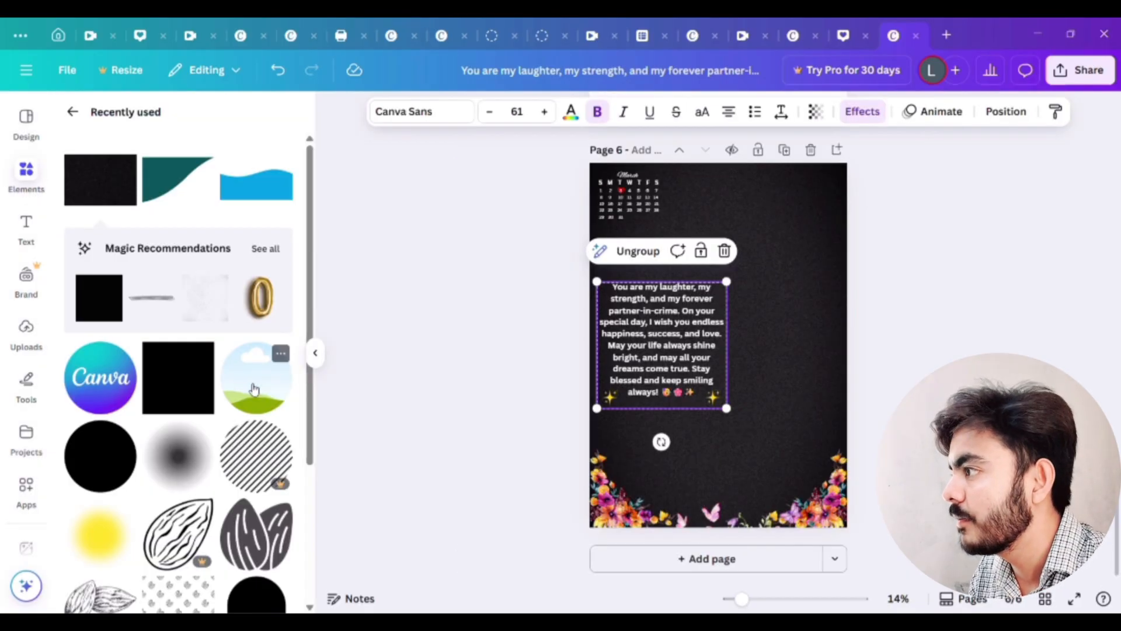
# - Add a circular photo frame about 896 px in diameter near the page's upper-right corner
pyautogui.click(254, 390)
pyautogui.moveTo(707, 387); pyautogui.dragTo(764, 291)
pyautogui.moveTo(718, 320); pyautogui.dragTo(765, 290)
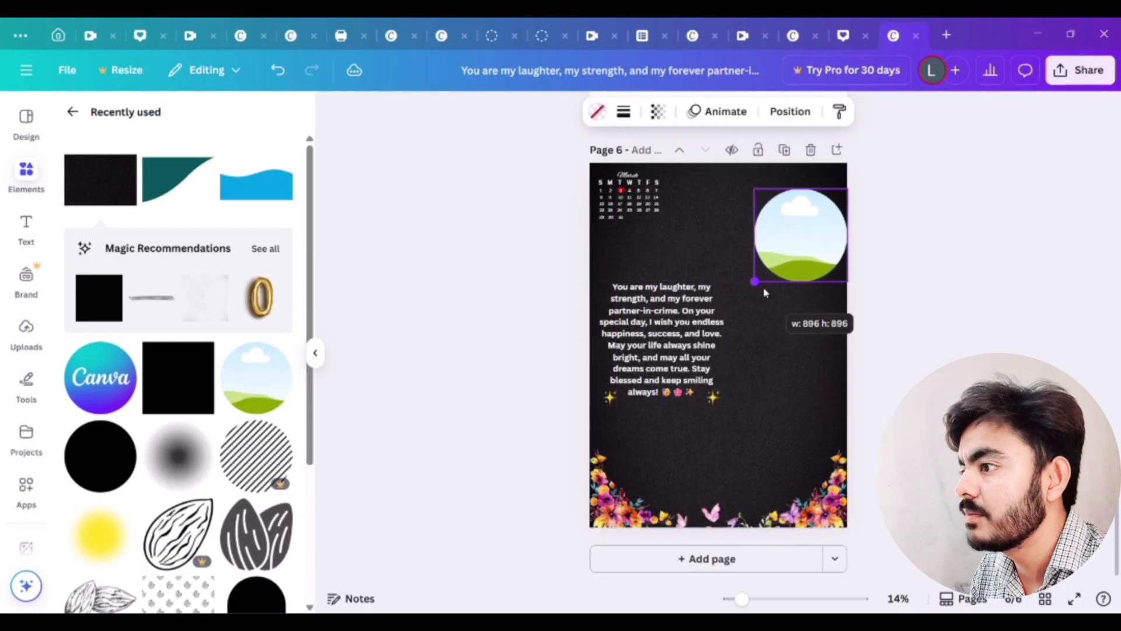
pyautogui.moveTo(803, 244); pyautogui.dragTo(781, 255)
# - Give the circular frame a solid border with a stroke weight of about 22
pyautogui.click(624, 111)
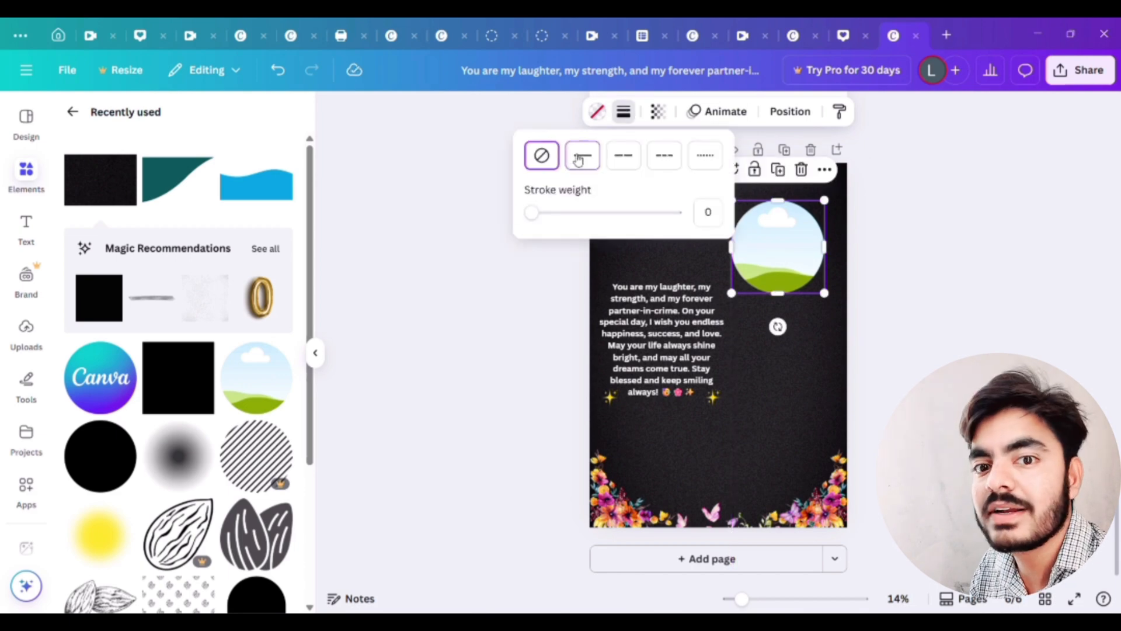
pyautogui.click(578, 157)
pyautogui.moveTo(531, 212); pyautogui.dragTo(544, 212)
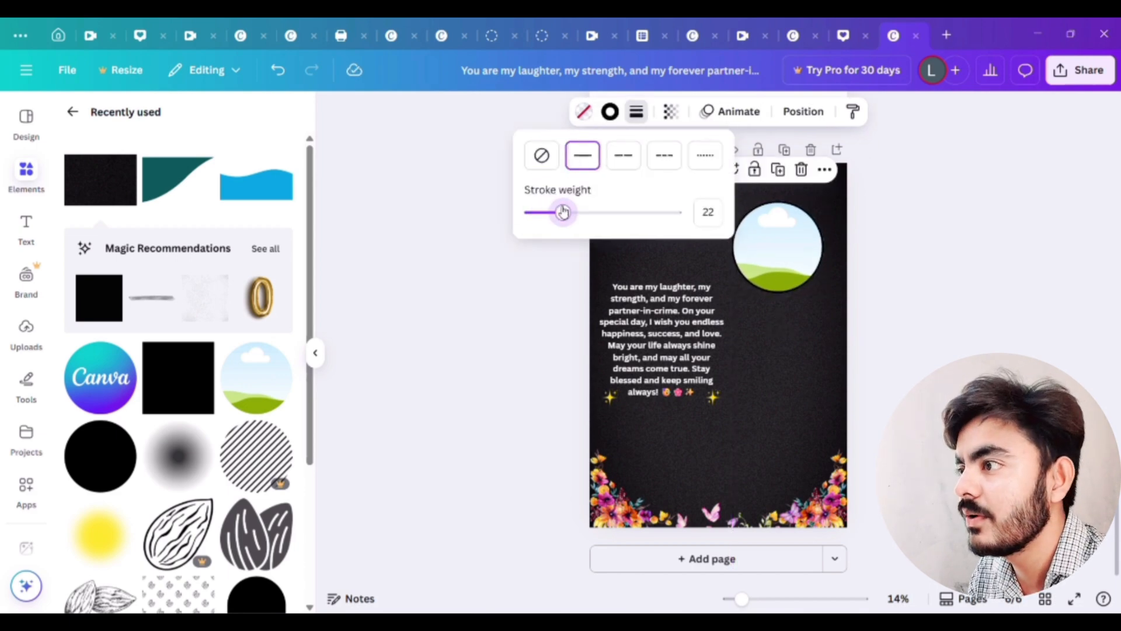
# - Try yellow and dark grey photo colours for the circular frame's border
pyautogui.click(610, 112)
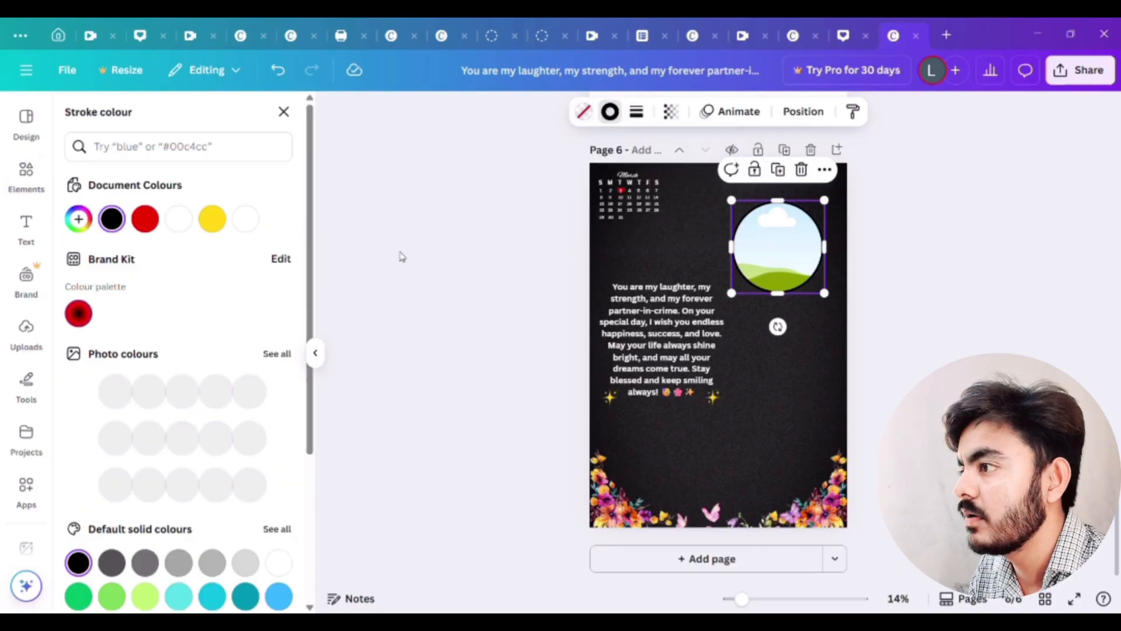
pyautogui.click(179, 427)
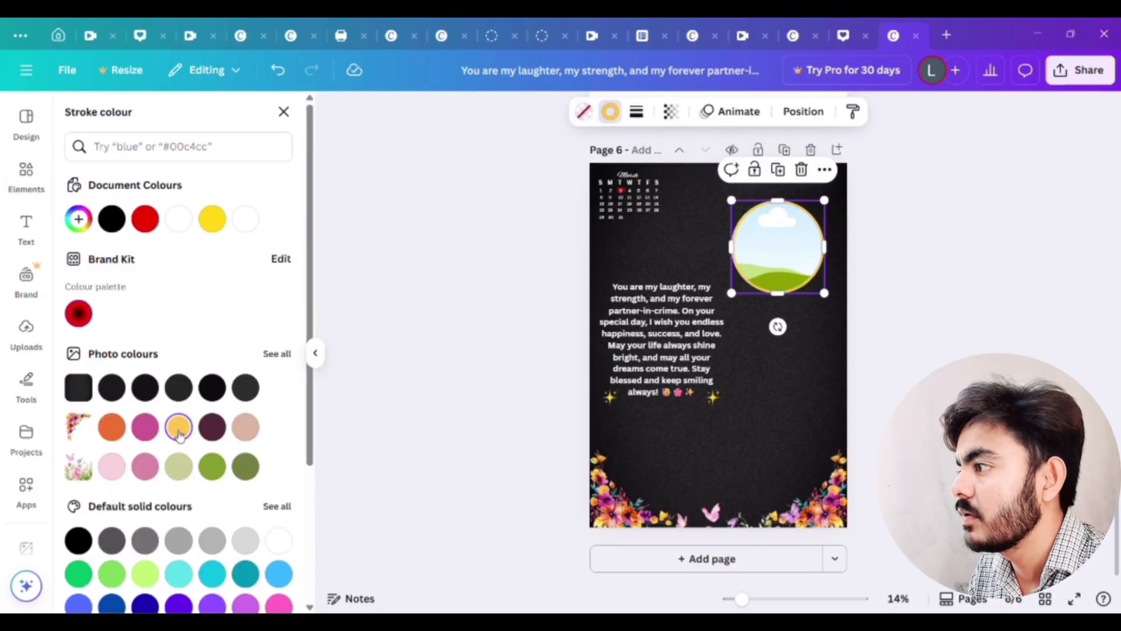
pyautogui.click(179, 388)
pyautogui.click(549, 70)
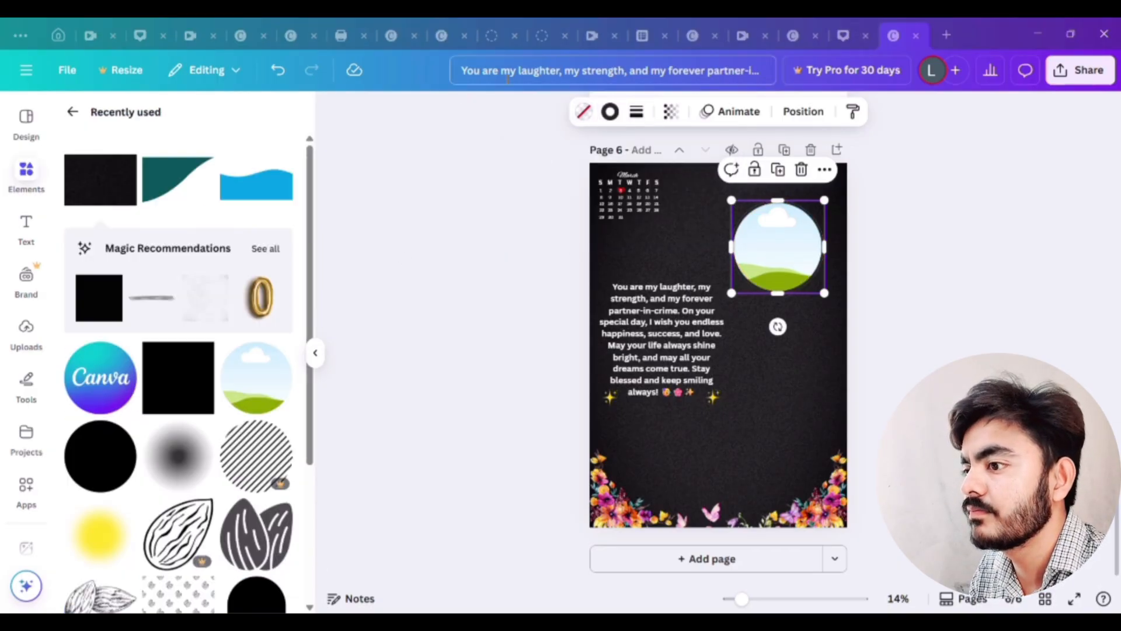
# - Set the circular frame's border colour to white
pyautogui.click(615, 118)
pyautogui.click(610, 112)
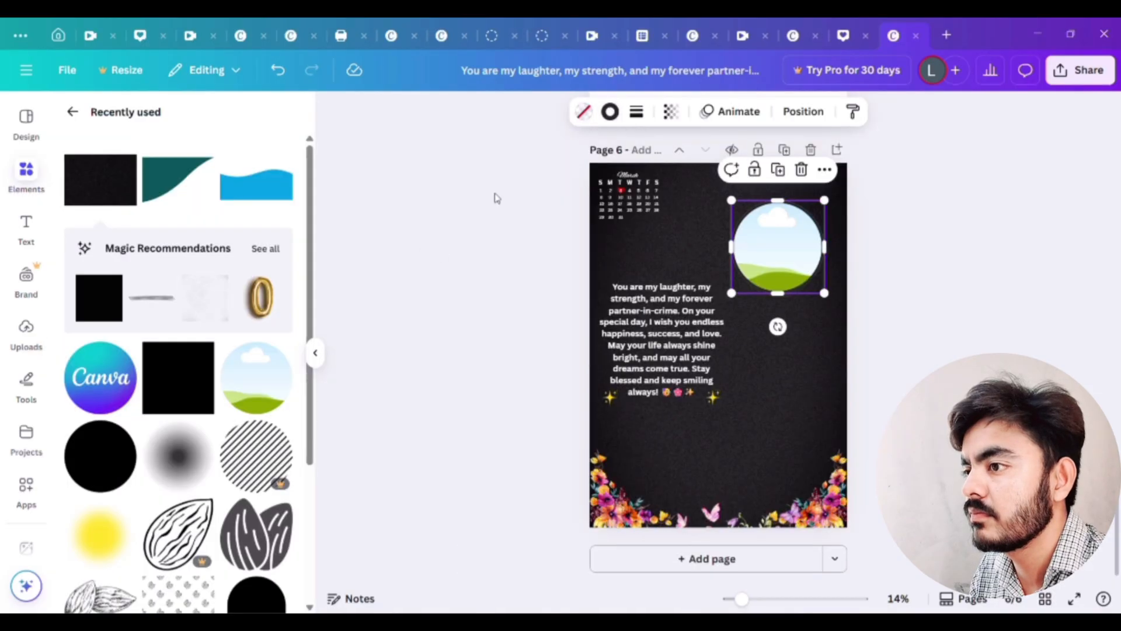
pyautogui.click(608, 114)
pyautogui.click(277, 222)
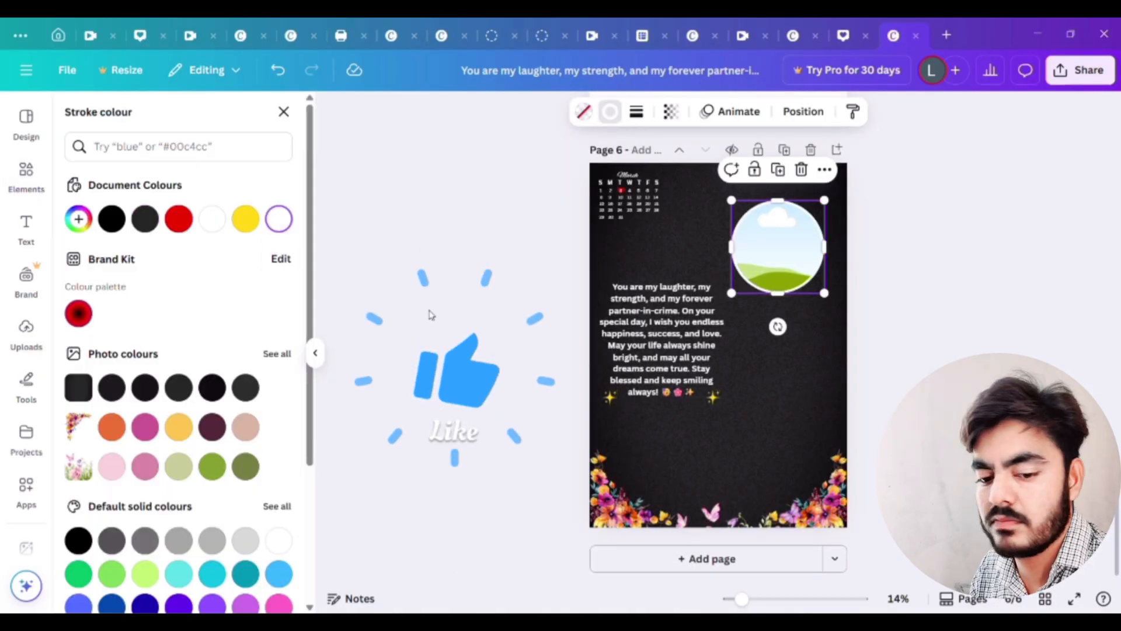
# - Shift the circular frame slightly towards the page centre and shrink it
pyautogui.click(421, 307)
pyautogui.moveTo(791, 256); pyautogui.dragTo(783, 262)
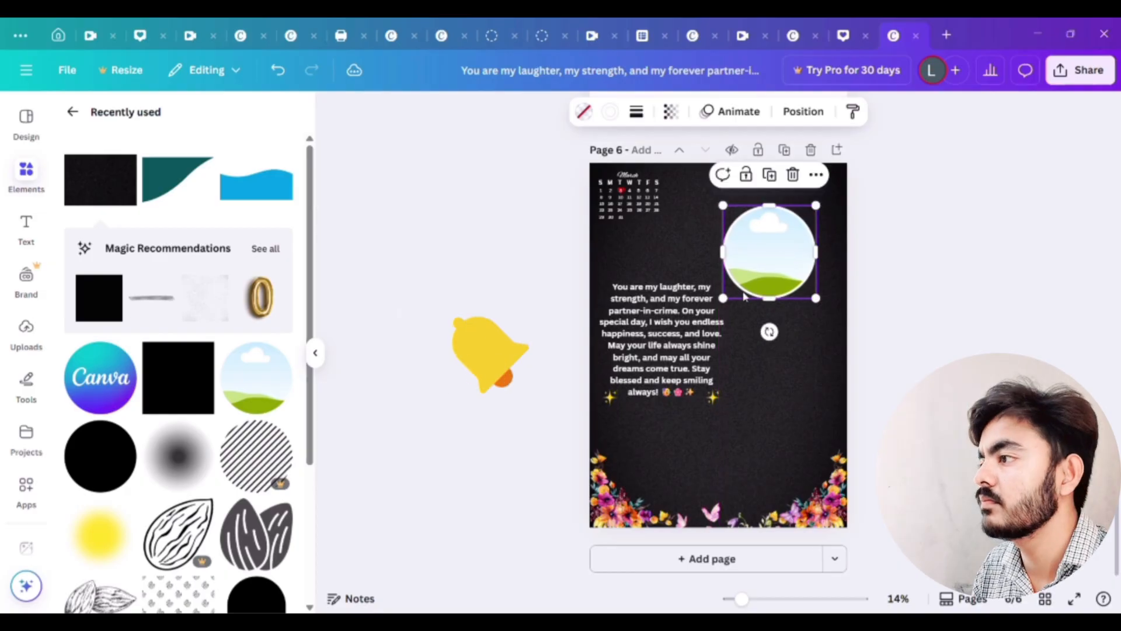
pyautogui.scroll(2, 758, 318)
pyautogui.moveTo(725, 293); pyautogui.dragTo(761, 256)
# - Place a smaller copy of the circular frame diagonally below and to the left of the first one, beside the message
pyautogui.moveTo(801, 225); pyautogui.dragTo(730, 300)
pyautogui.click(817, 299)
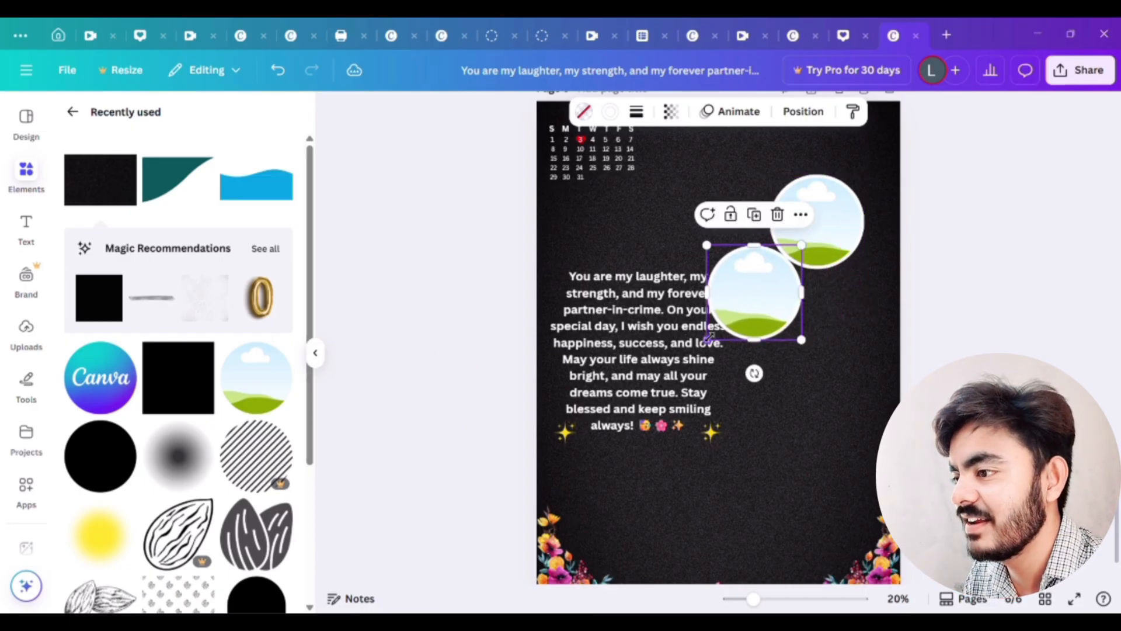
pyautogui.moveTo(707, 339); pyautogui.dragTo(747, 282)
pyautogui.moveTo(722, 323); pyautogui.dragTo(722, 334)
# - Add two more circular frame copies stacked down the right side of the page beneath the first frame
pyautogui.click(830, 246)
pyautogui.moveTo(819, 247); pyautogui.dragTo(804, 355)
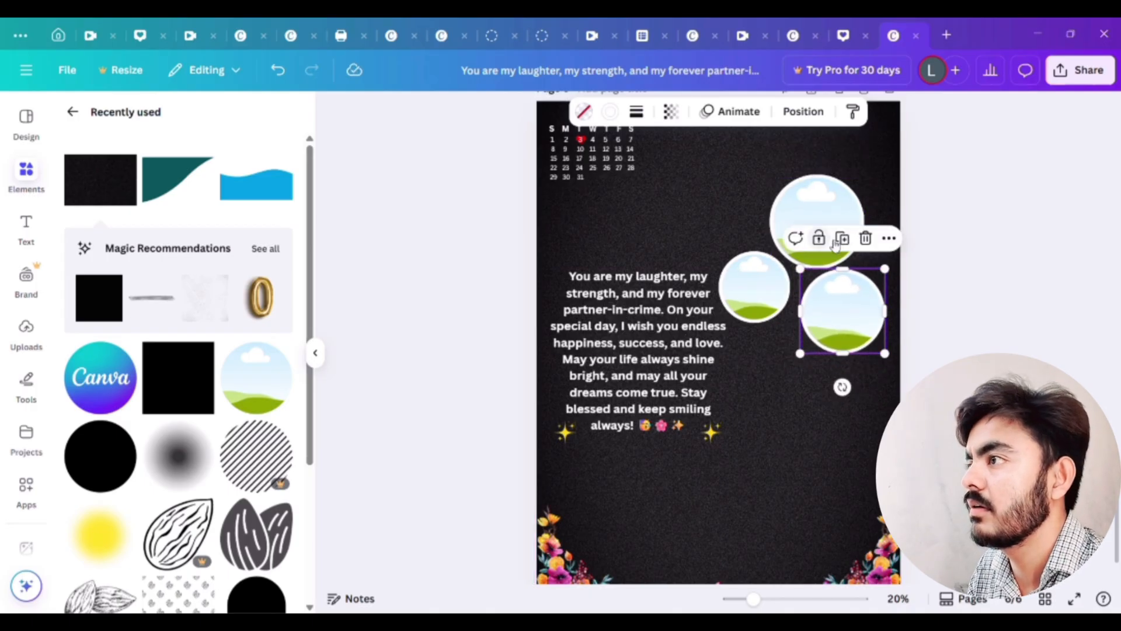
pyautogui.click(841, 238)
pyautogui.moveTo(862, 403); pyautogui.dragTo(806, 379)
pyautogui.scroll(-2, 767, 370)
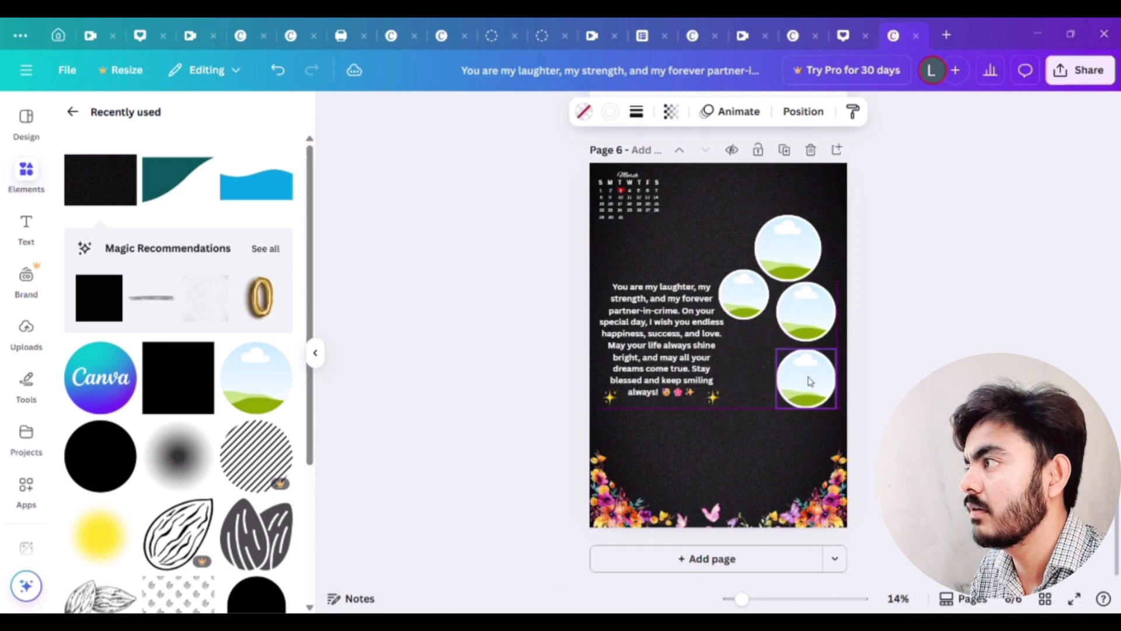
# - Add four more circular frame copies to extend the two columns down to just above the bottom flowers
pyautogui.click(748, 302)
pyautogui.click(745, 239)
pyautogui.moveTo(751, 301); pyautogui.dragTo(754, 352)
pyautogui.click(751, 295)
pyautogui.moveTo(760, 402); pyautogui.dragTo(805, 454)
pyautogui.click(805, 375)
pyautogui.click(807, 320)
pyautogui.click(798, 384)
pyautogui.moveTo(789, 502); pyautogui.dragTo(742, 459)
# - Duplicate the small circular frame beside the message and place the copy to the left of the topmost frame
pyautogui.click(758, 293)
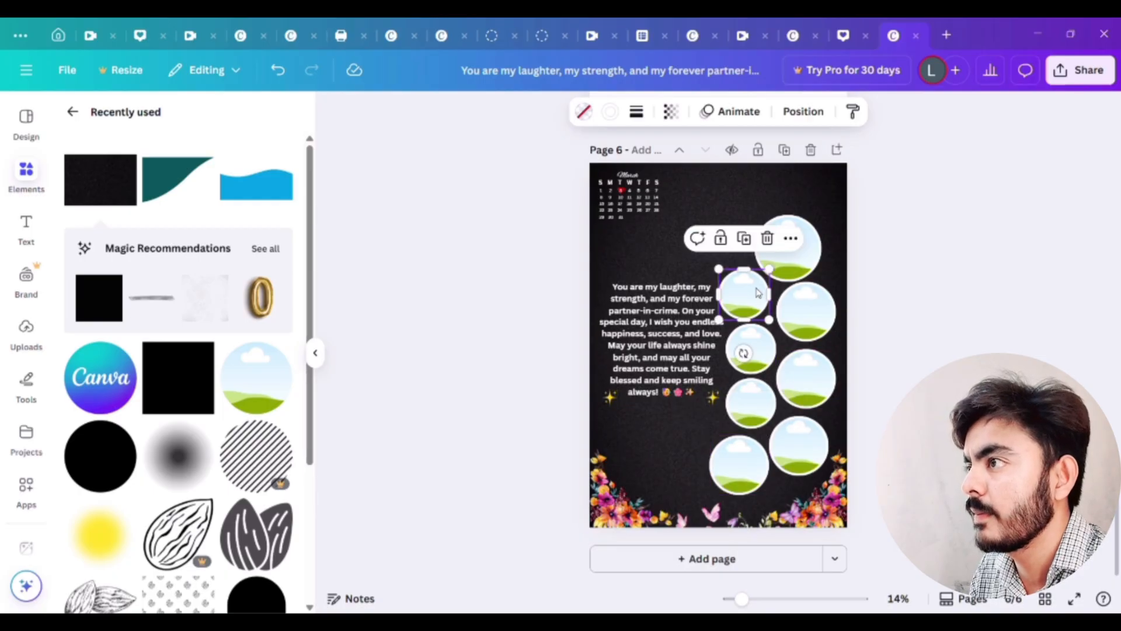
pyautogui.click(743, 242)
pyautogui.moveTo(752, 292); pyautogui.dragTo(723, 244)
pyautogui.click(915, 280)
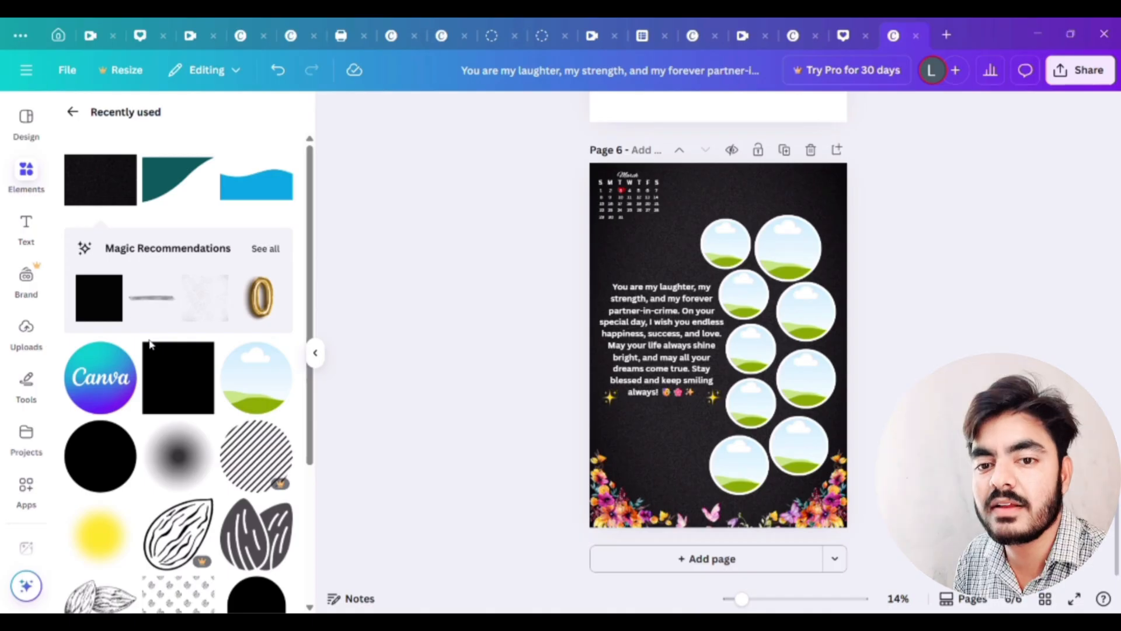
# - Fill the large top frame with the teal-dress portrait and the small frame beside it with the red-curtain portrait from the uploads
pyautogui.click(26, 332)
pyautogui.click(113, 305)
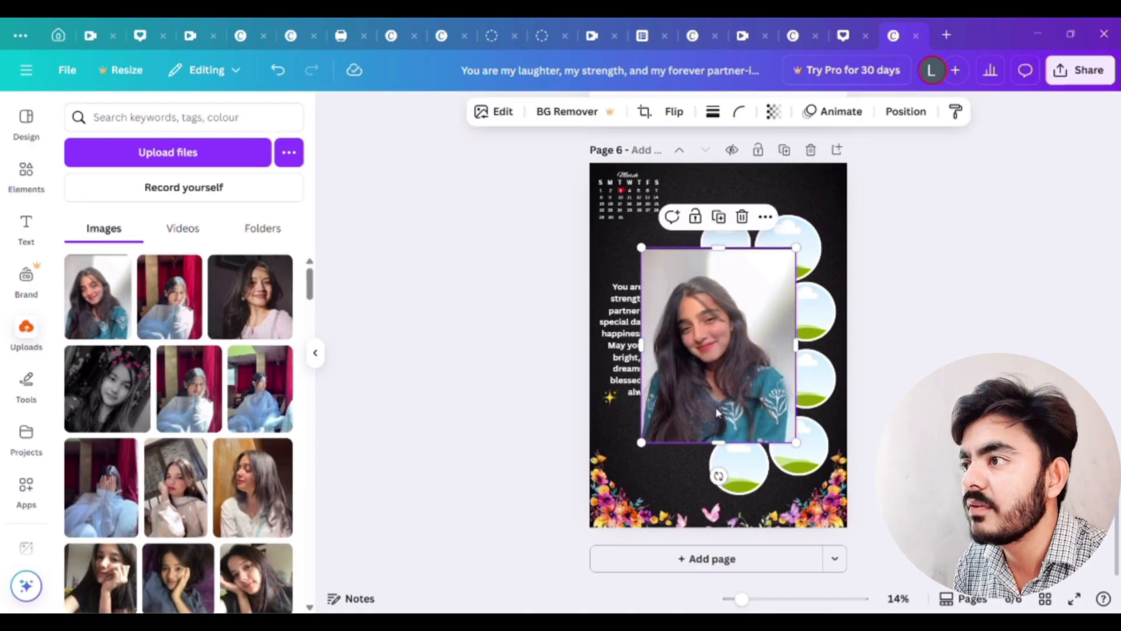
pyautogui.moveTo(731, 381); pyautogui.dragTo(784, 266)
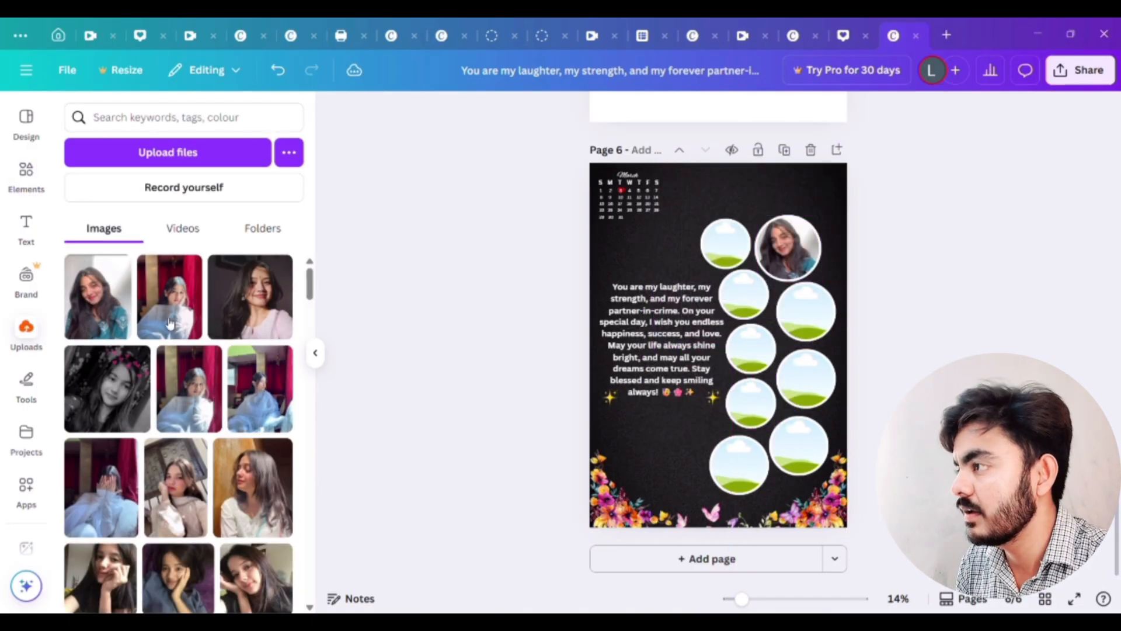
pyautogui.click(170, 296)
pyautogui.moveTo(718, 344); pyautogui.dragTo(726, 243)
pyautogui.click(440, 339)
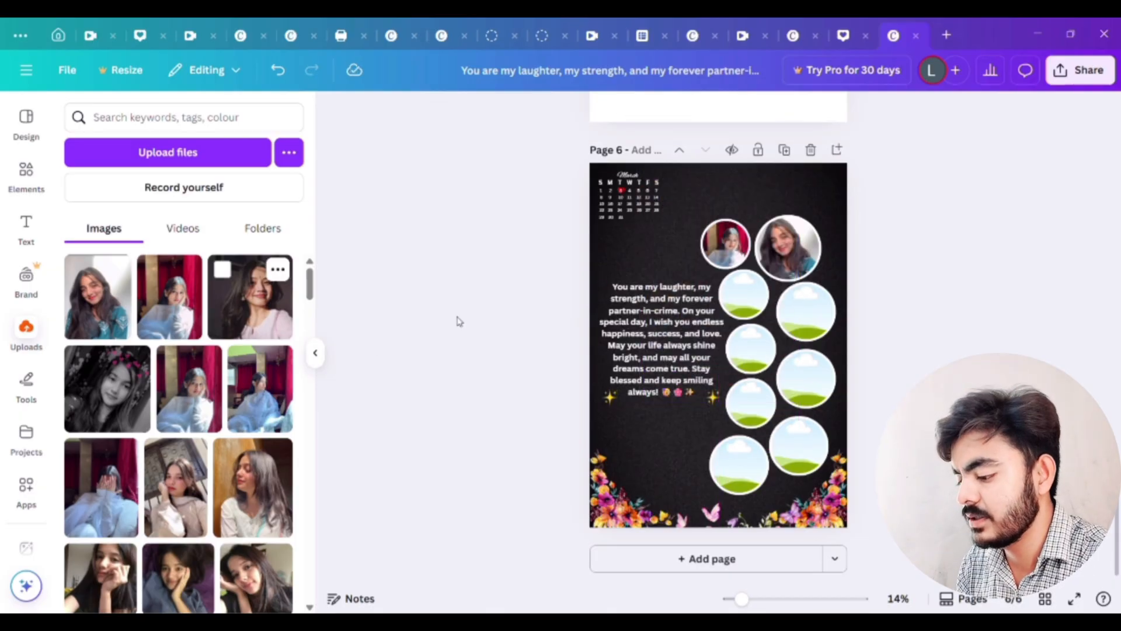
# - Fill the right column's second frame with the pink-top portrait and the bottom-left frame with the black-and-white portrait
pyautogui.click(250, 299)
pyautogui.moveTo(731, 327); pyautogui.dragTo(801, 324)
pyautogui.click(120, 385)
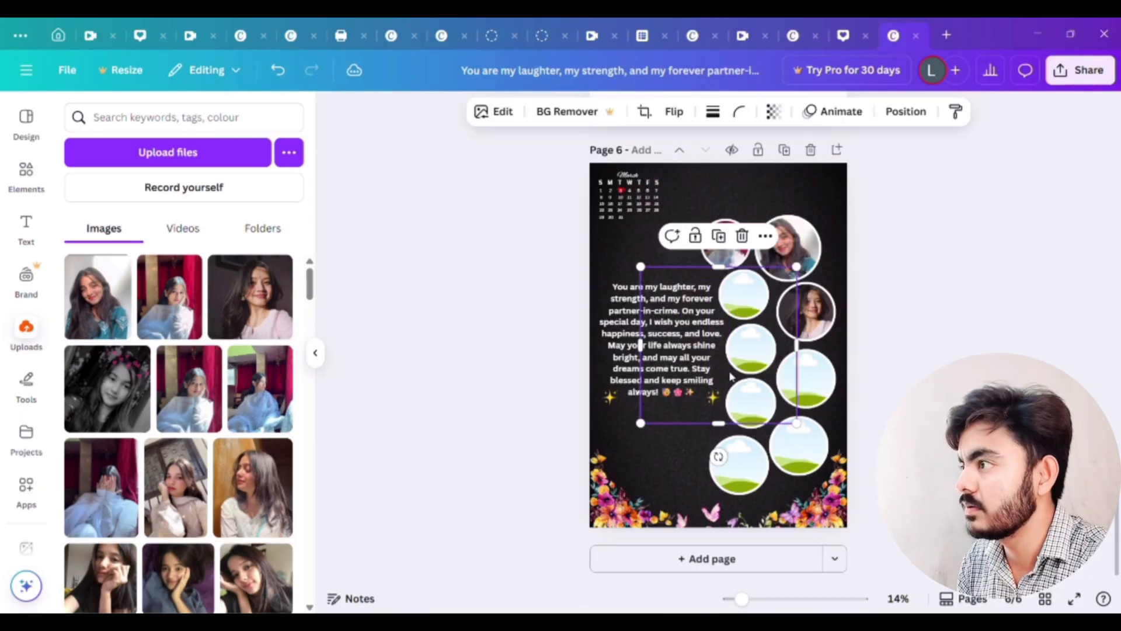
pyautogui.moveTo(747, 349); pyautogui.dragTo(751, 456)
# - Fill the right column's lowest frame, the frame above it and the left column's frame above the black-and-white portrait with three more uploaded portraits
pyautogui.click(202, 393)
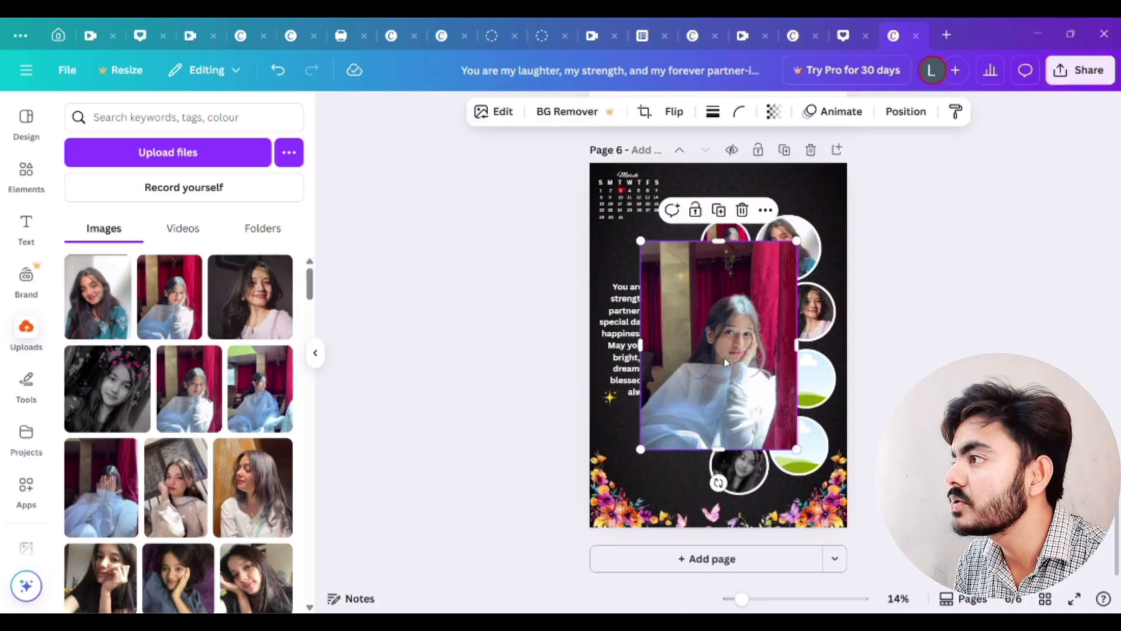
pyautogui.moveTo(747, 357); pyautogui.dragTo(799, 446)
pyautogui.click(231, 572)
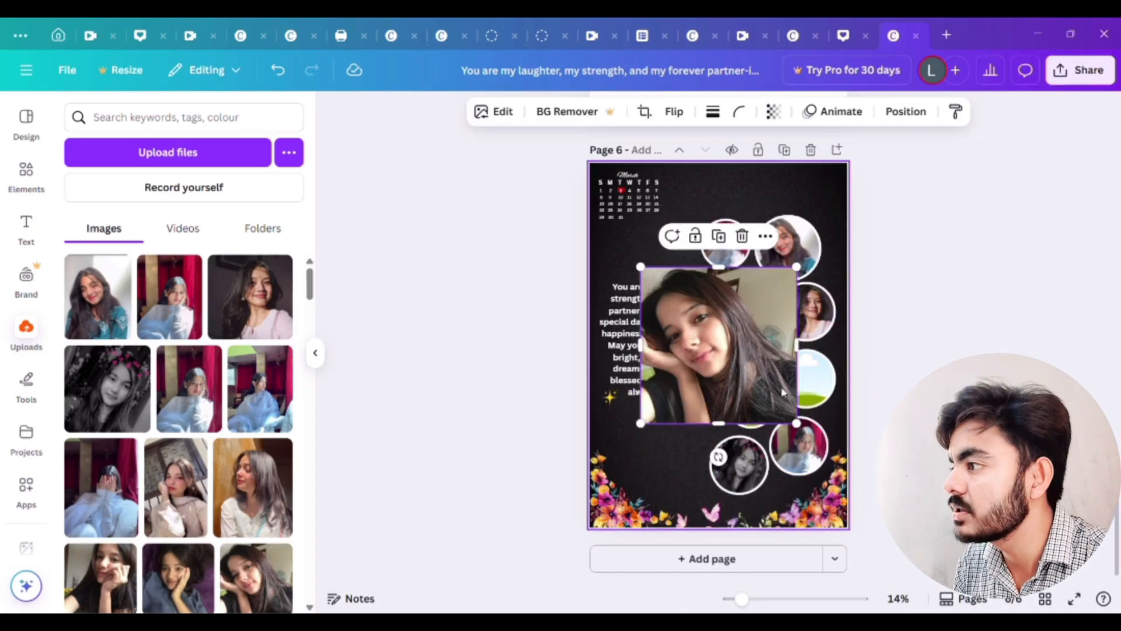
pyautogui.moveTo(719, 327); pyautogui.dragTo(806, 376)
pyautogui.click(176, 581)
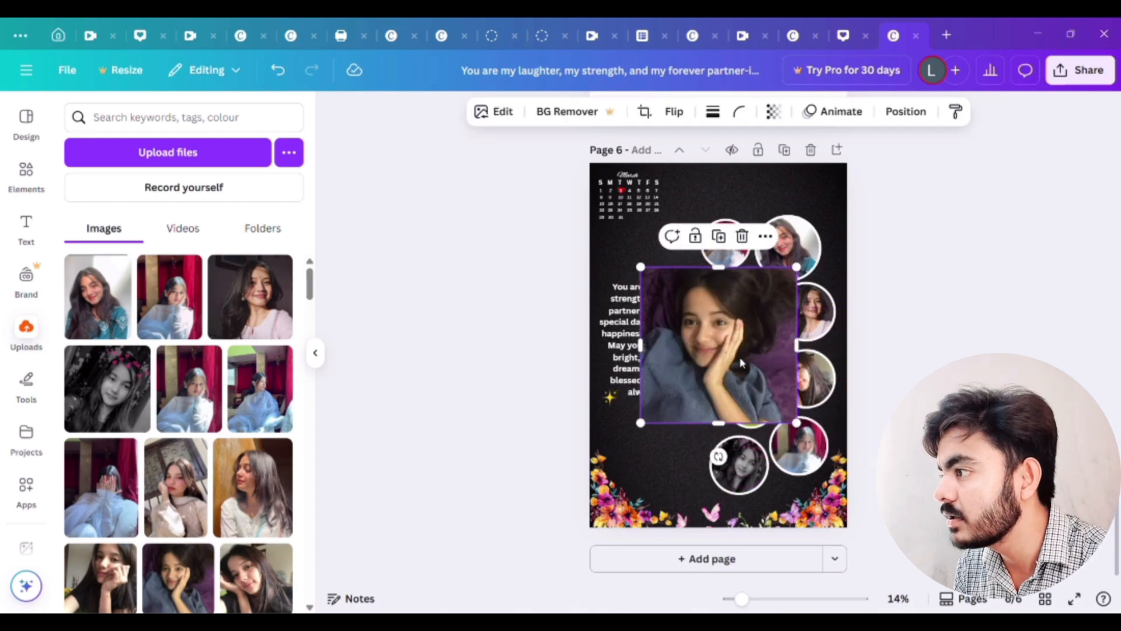
pyautogui.moveTo(721, 363); pyautogui.dragTo(750, 403)
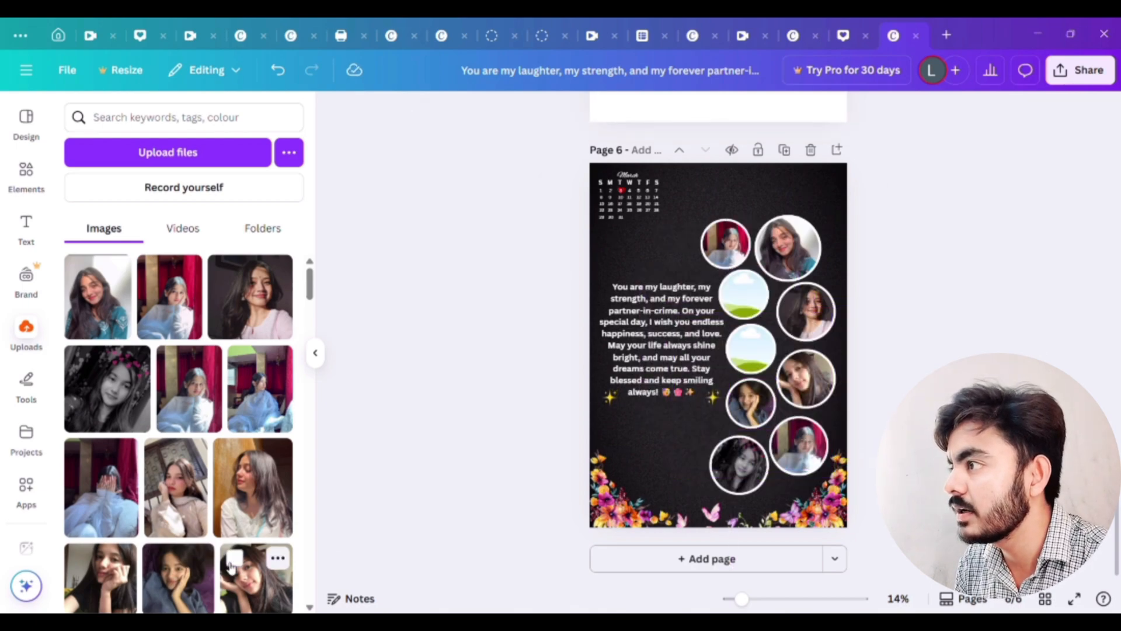
# - Fill the left column's two empty frames with uploaded portraits and replace the picture in the right column's lowest frame
pyautogui.click(105, 575)
pyautogui.moveTo(724, 339); pyautogui.dragTo(799, 446)
pyautogui.scroll(-5, 267, 445)
pyautogui.click(262, 387)
pyautogui.click(105, 449)
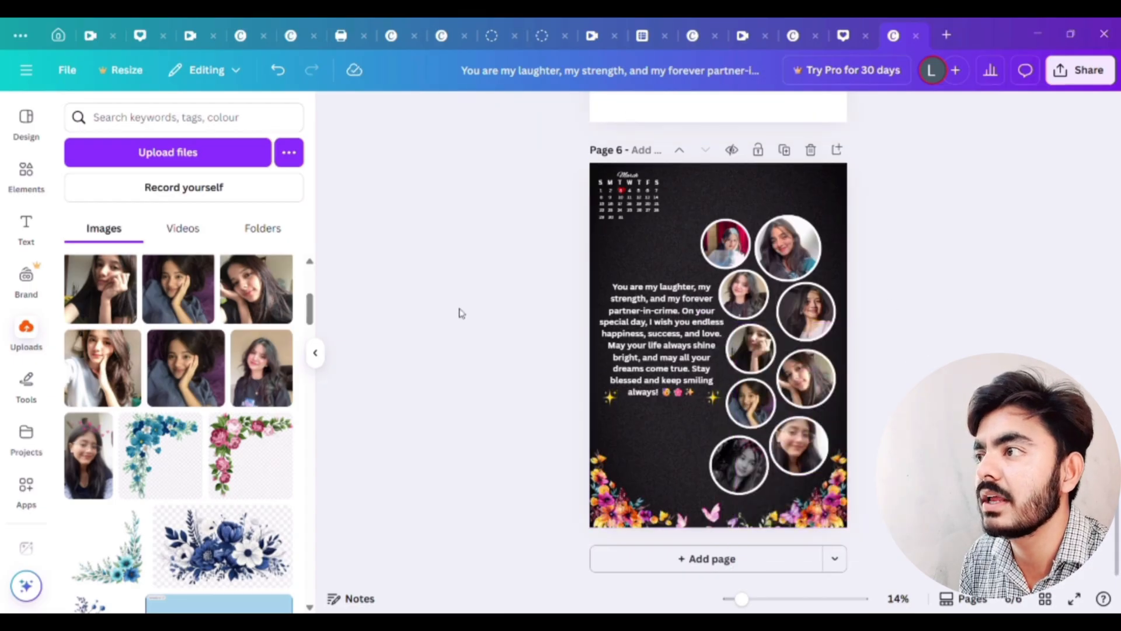
# - Adjust the crop of the portraits in the two topmost frames and the two frames below them in the left column
pyautogui.click(731, 263)
pyautogui.scroll(1, 730, 262)
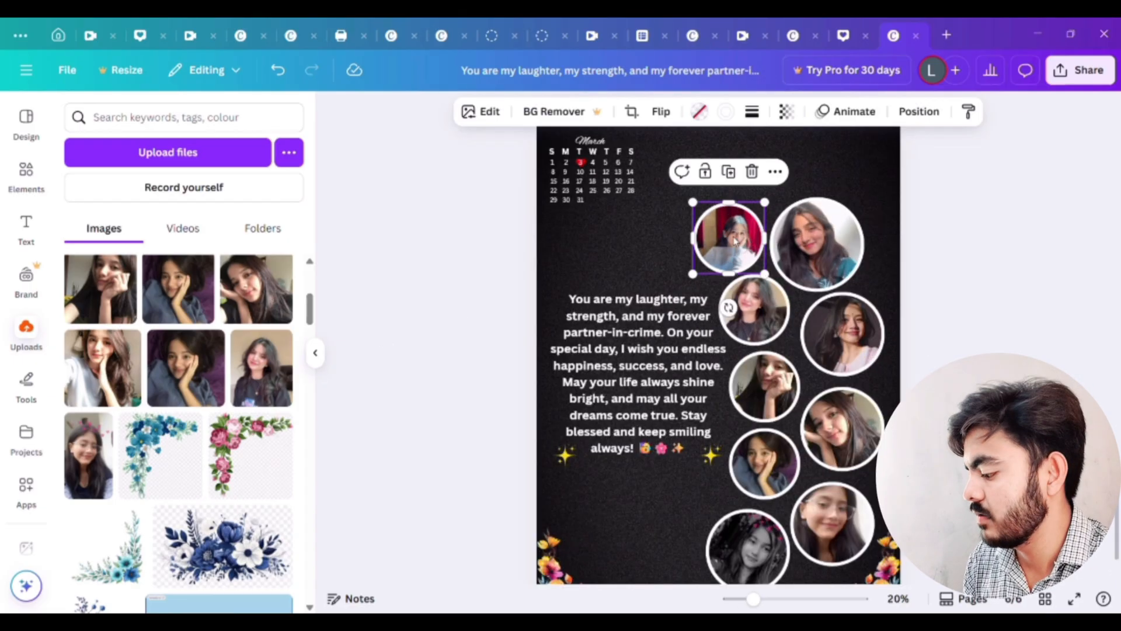
pyautogui.doubleClick(735, 237)
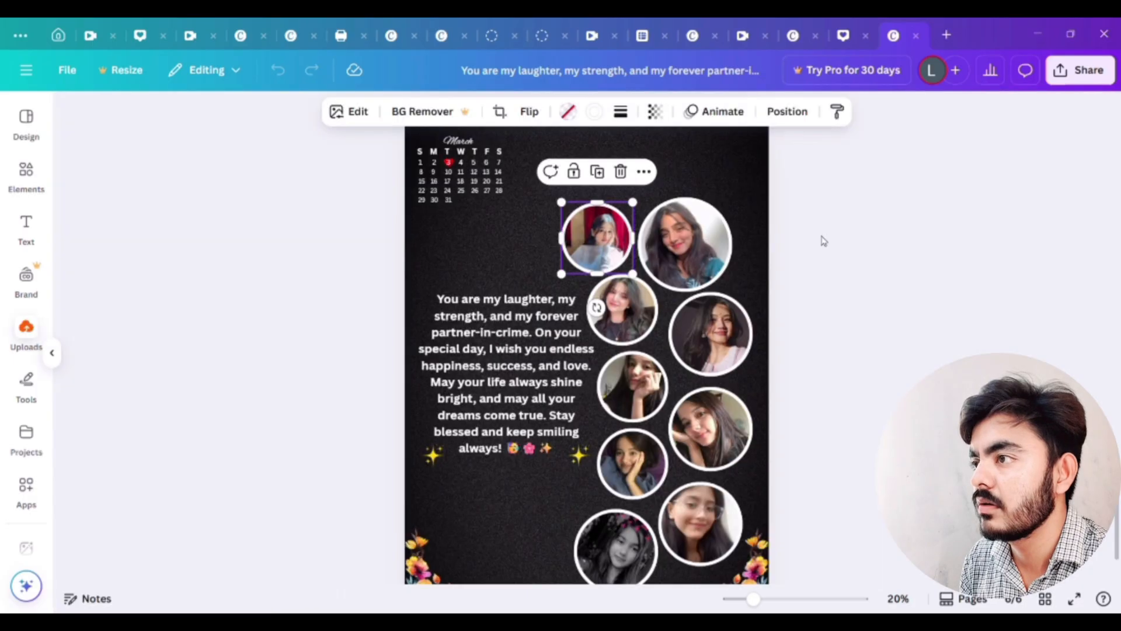
pyautogui.doubleClick(821, 235)
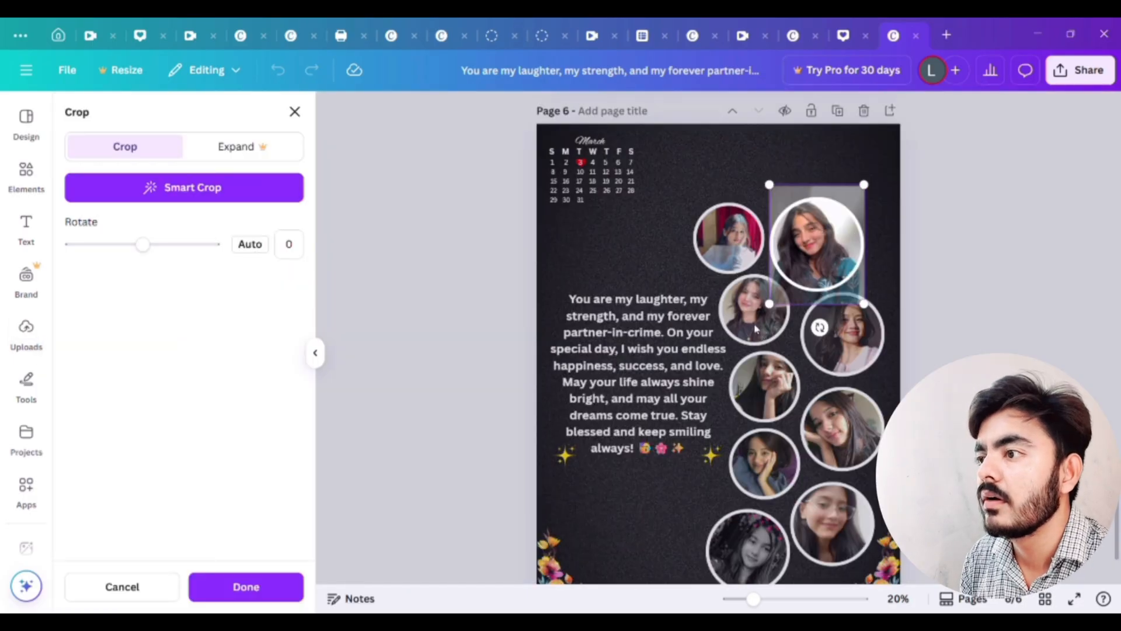
pyautogui.doubleClick(752, 319)
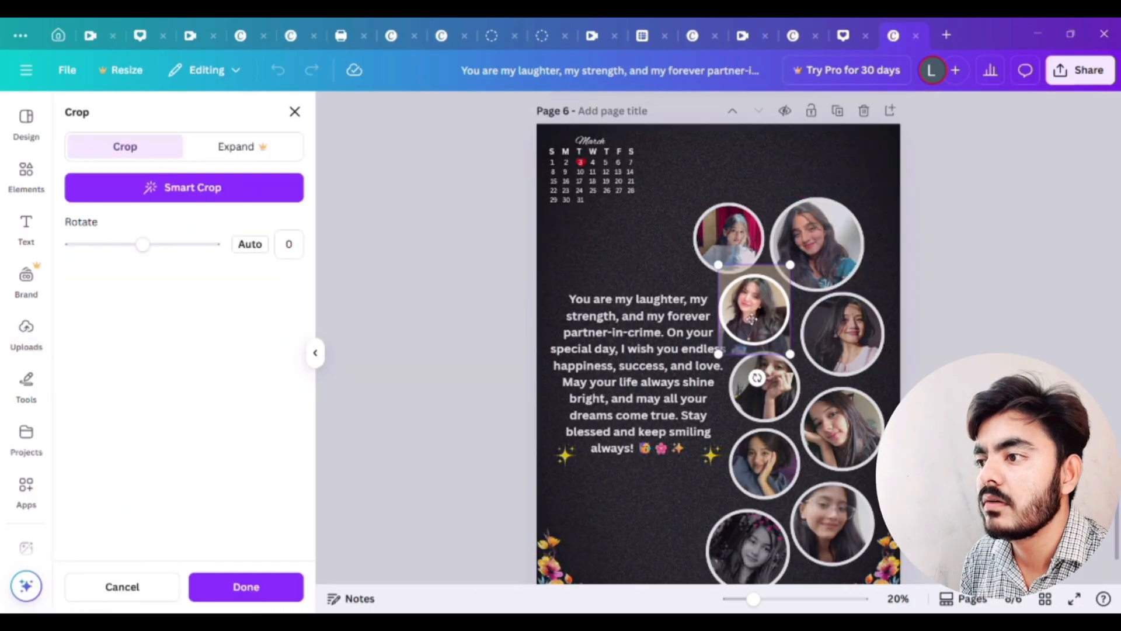
pyautogui.click(773, 383)
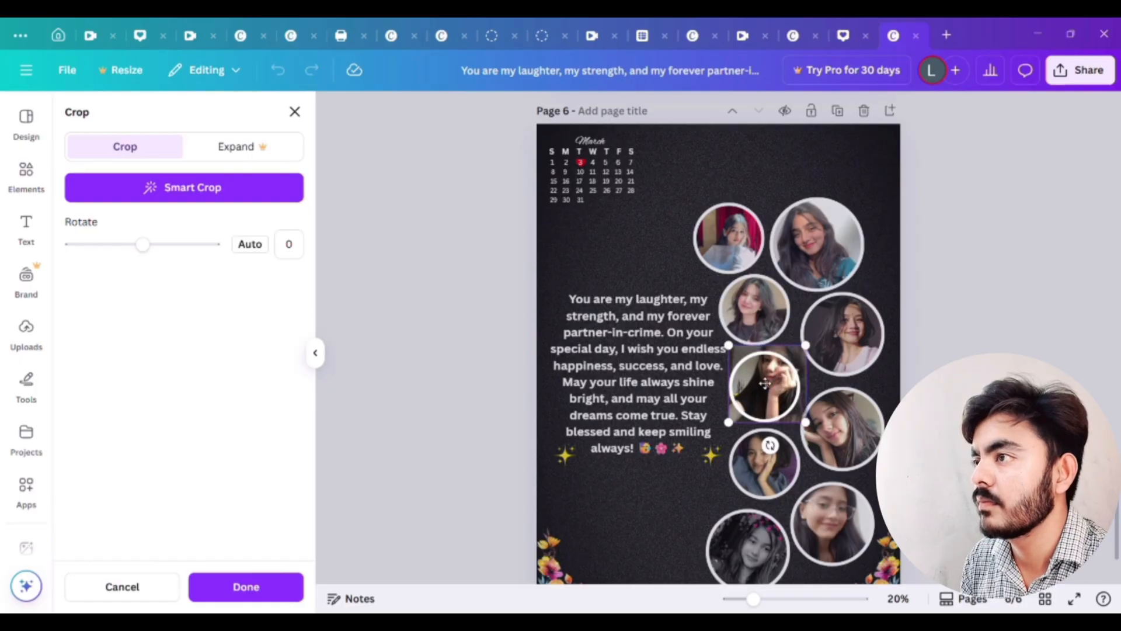
# - Enlarge the portrait inside the right column's third frame and apply the crop
pyautogui.click(845, 433)
pyautogui.doubleClick(845, 432)
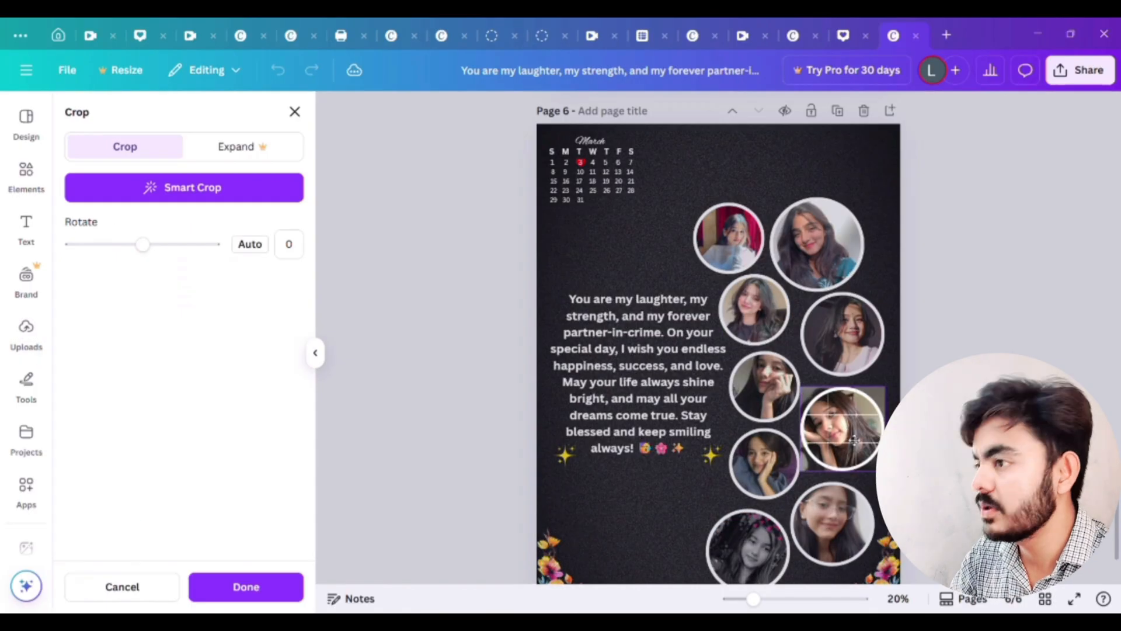
pyautogui.moveTo(885, 471); pyautogui.dragTo(896, 482)
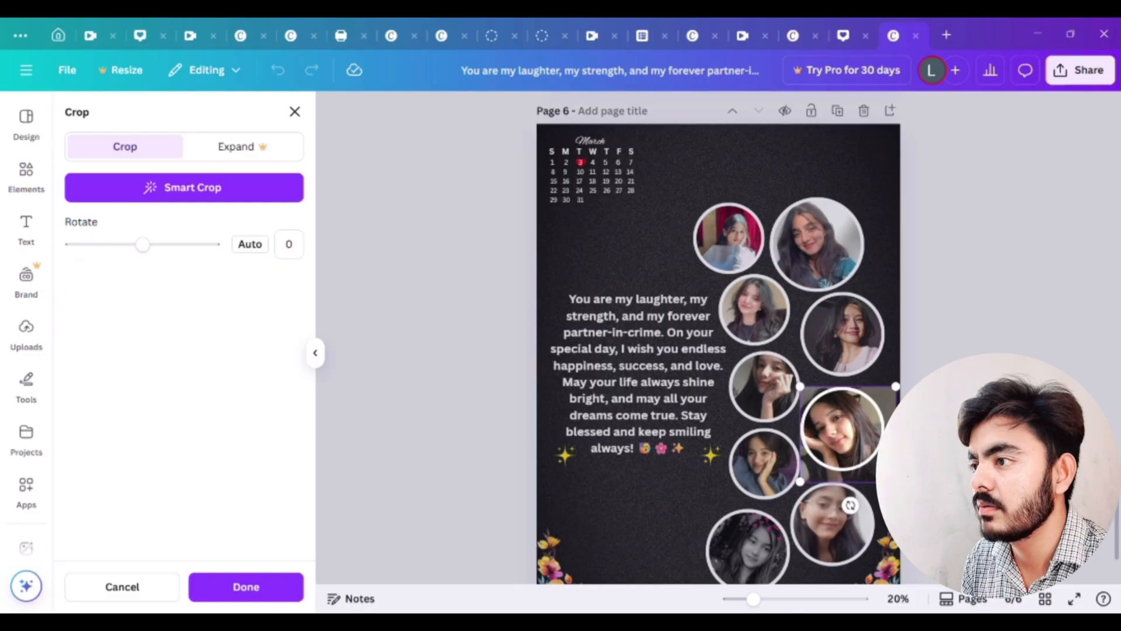
pyautogui.click(937, 343)
pyautogui.click(937, 343)
pyautogui.scroll(-1, 938, 343)
pyautogui.scroll(-2, 861, 241)
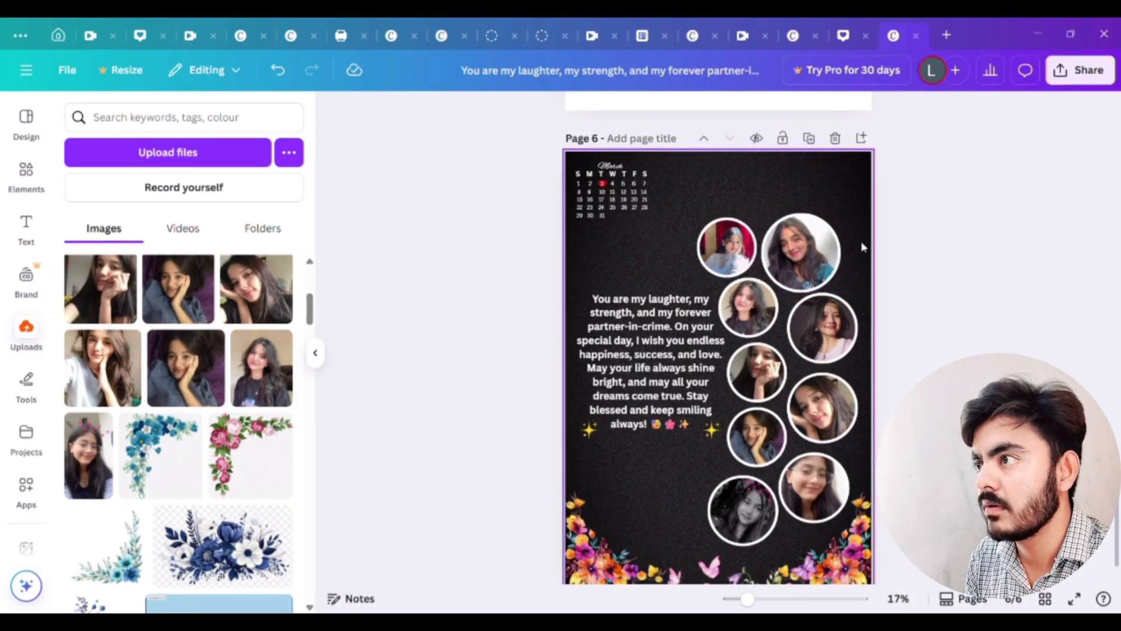
# - Search the elements library for "butterfly"
pyautogui.click(27, 172)
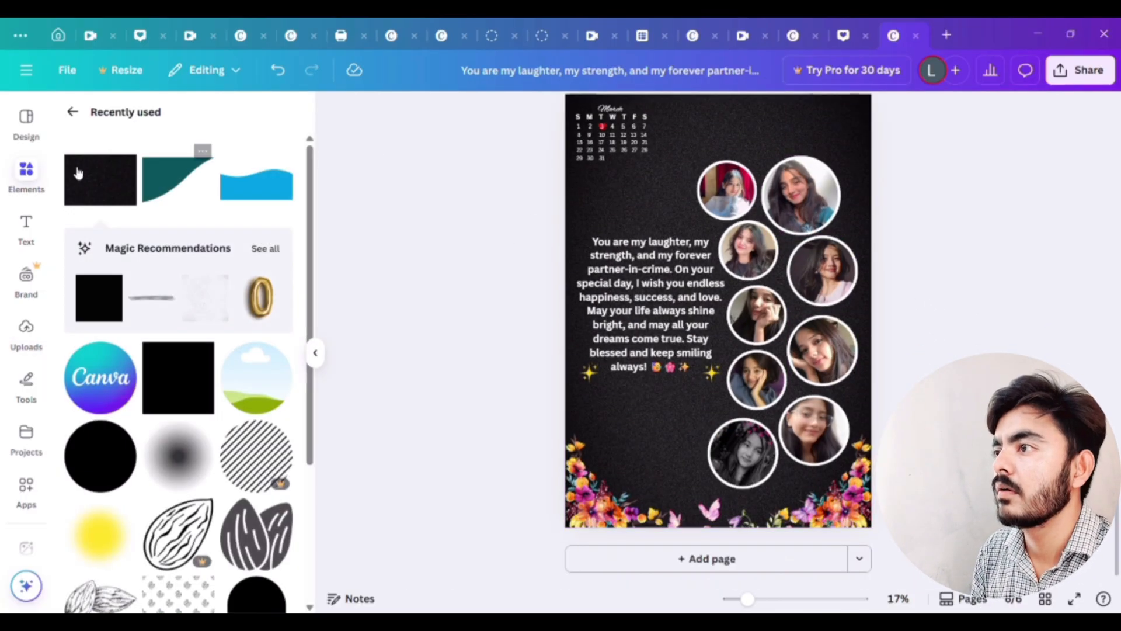
pyautogui.click(219, 118)
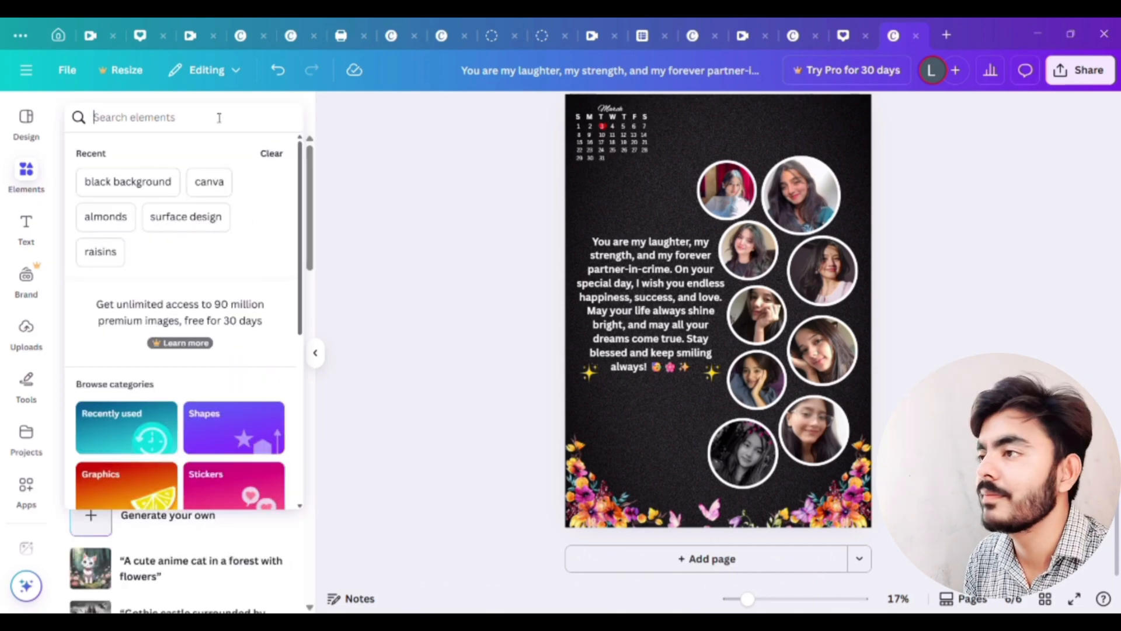
pyautogui.write('b')
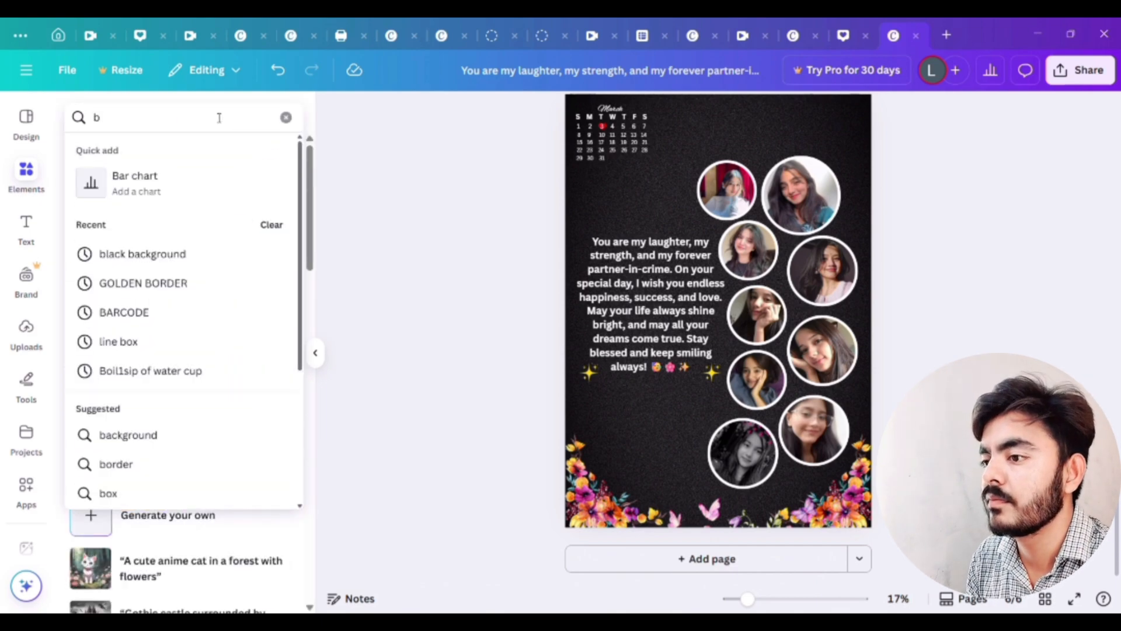
pyautogui.write('utt')
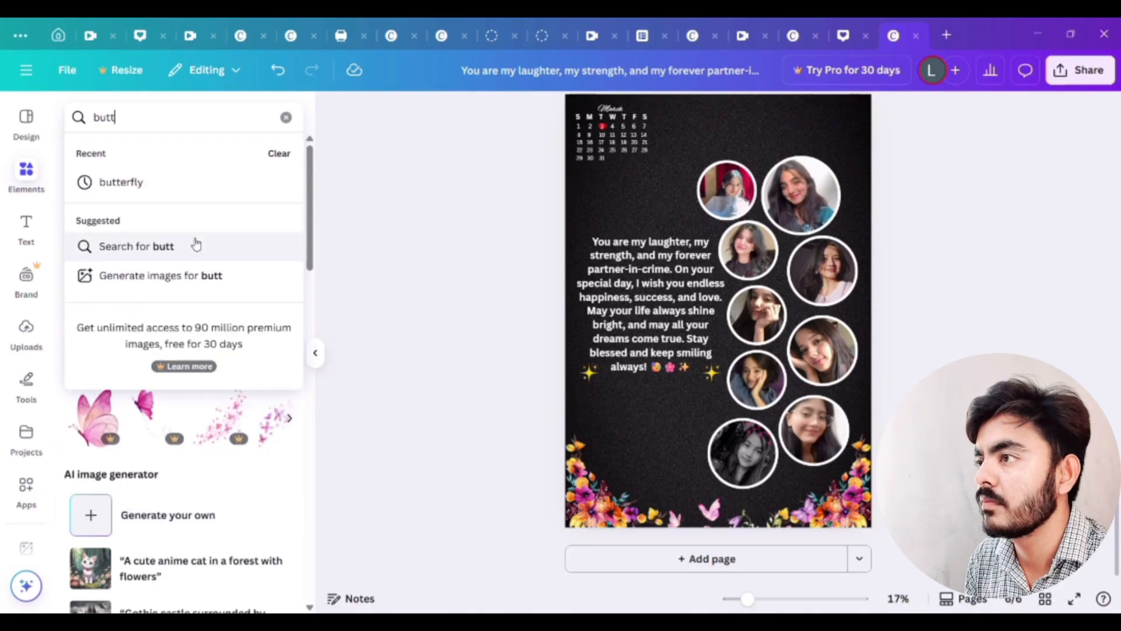
pyautogui.click(140, 181)
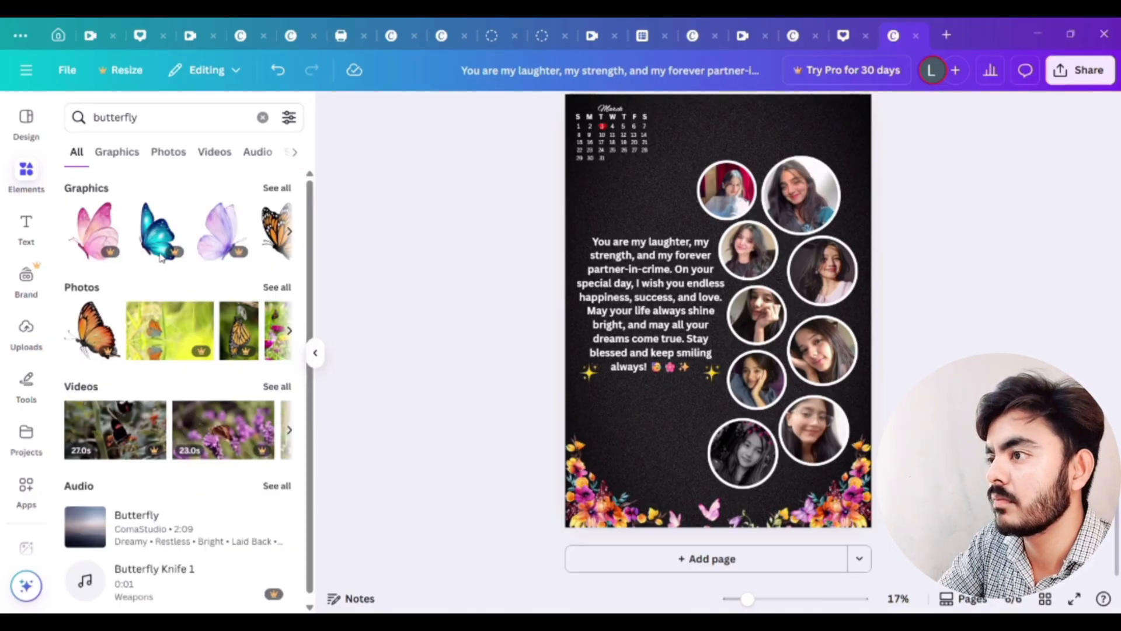
# - Add the pink butterfly graphic and place it in the poster's upper-right corner above the large portrait
pyautogui.click(102, 244)
pyautogui.moveTo(599, 455); pyautogui.dragTo(814, 291)
pyautogui.scroll(2, 815, 289)
pyautogui.scroll(-2, 815, 289)
pyautogui.moveTo(784, 343); pyautogui.dragTo(782, 308)
pyautogui.hotkey('ctrl', 'z')
pyautogui.click(810, 304)
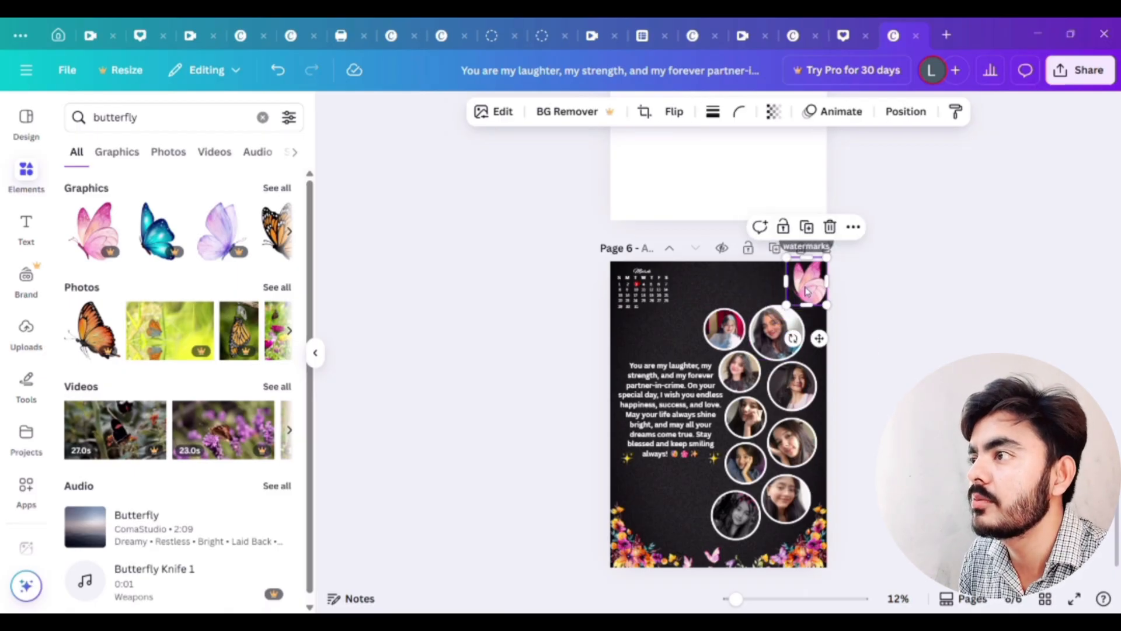
pyautogui.click(908, 282)
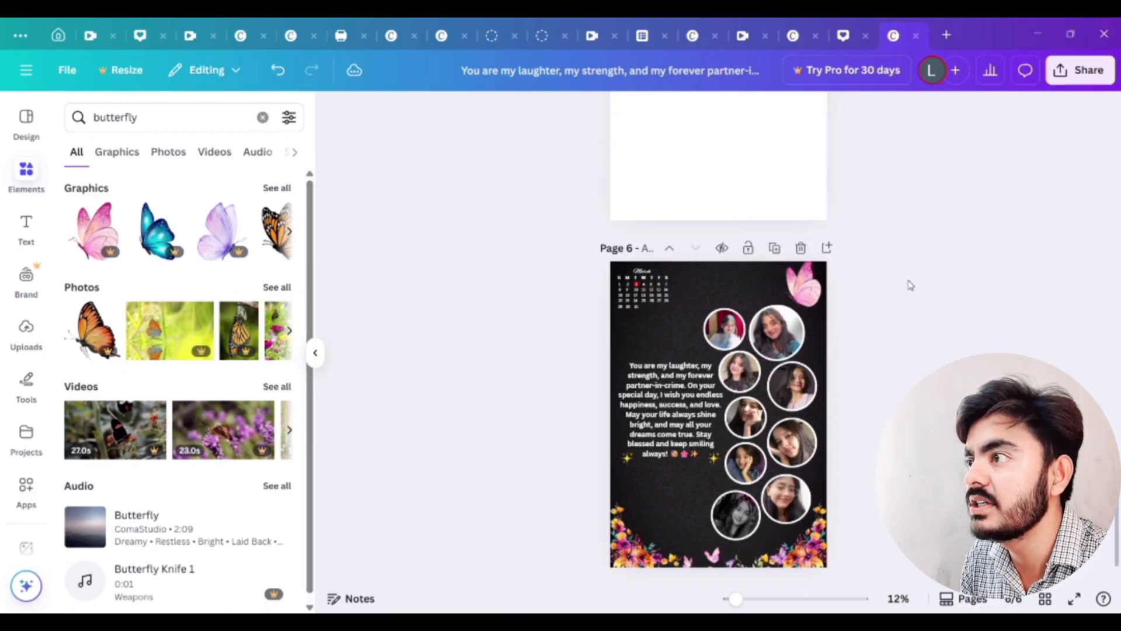
# - Place pink floral branches in the poster's two upper corners and set a smaller butterfly beneath the right-hand branch
pyautogui.click(638, 298)
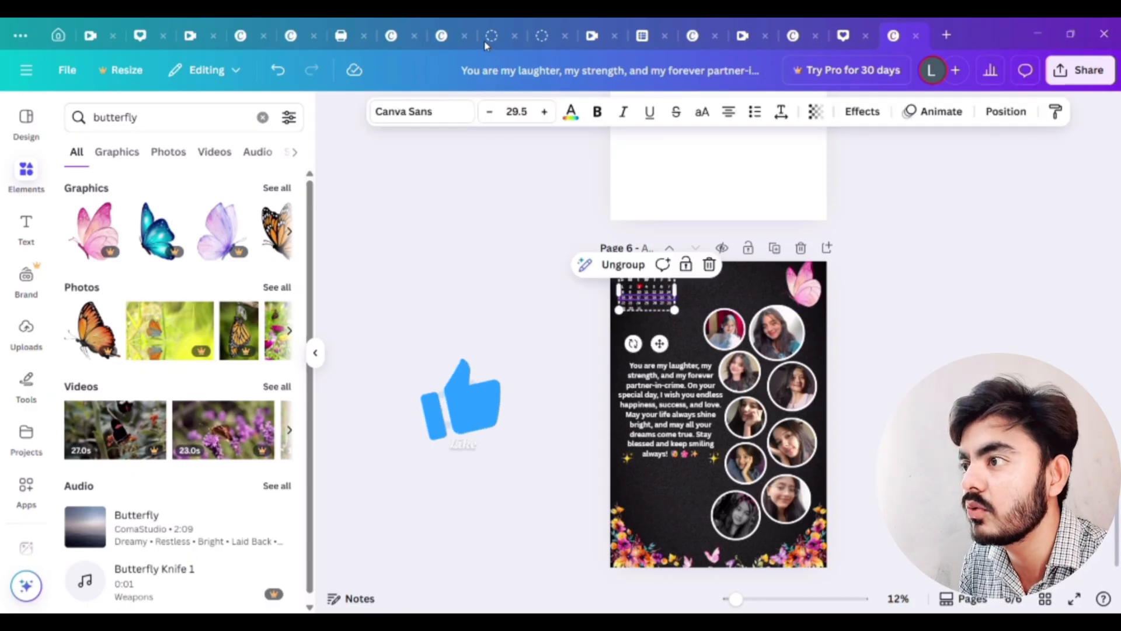
pyautogui.click(691, 288)
pyautogui.click(824, 231)
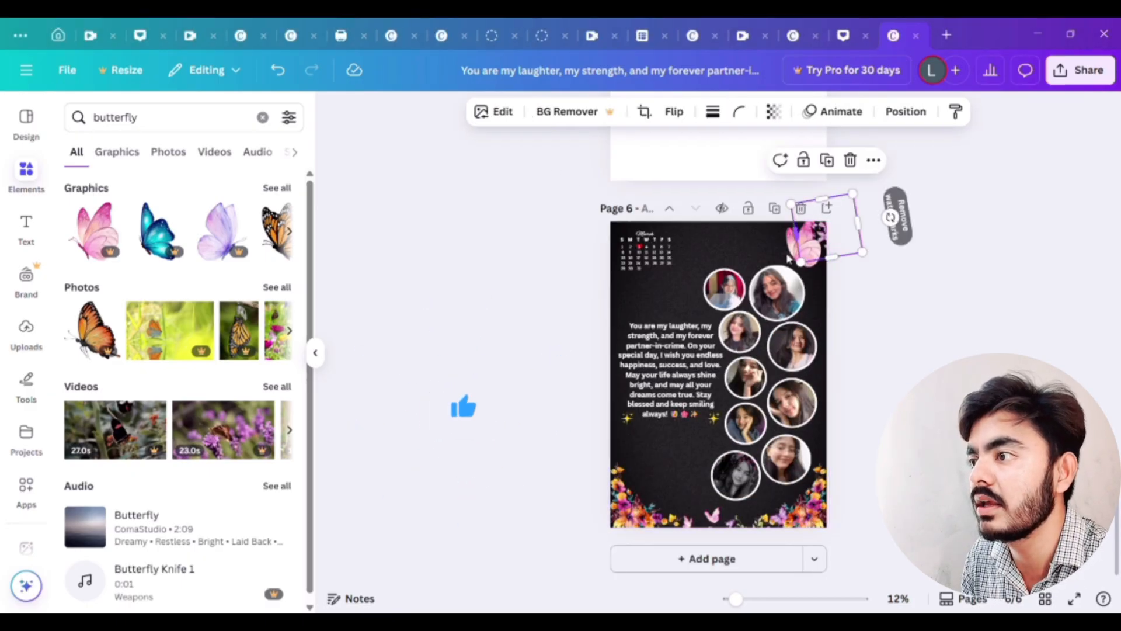
pyautogui.moveTo(815, 225); pyautogui.dragTo(621, 220)
pyautogui.click(824, 240)
pyautogui.click(827, 164)
pyautogui.click(829, 177)
pyautogui.moveTo(671, 196); pyautogui.dragTo(597, 206)
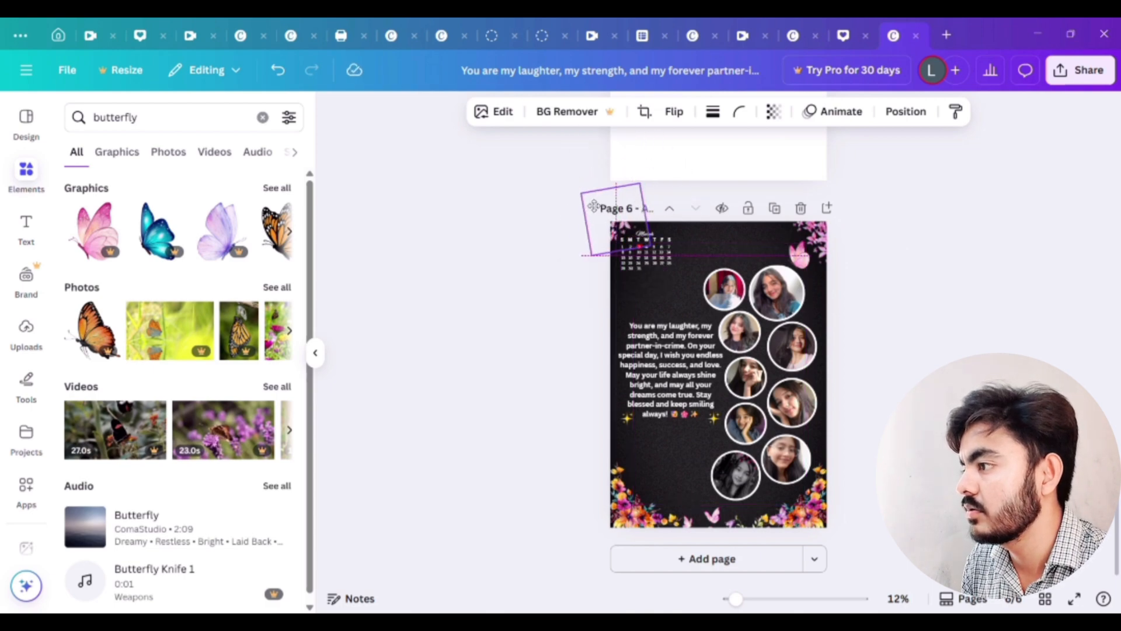
pyautogui.click(913, 324)
# - Paste the script "Happy Birthday" greeting below the message and adjust the position of its emoji line
pyautogui.click(678, 453)
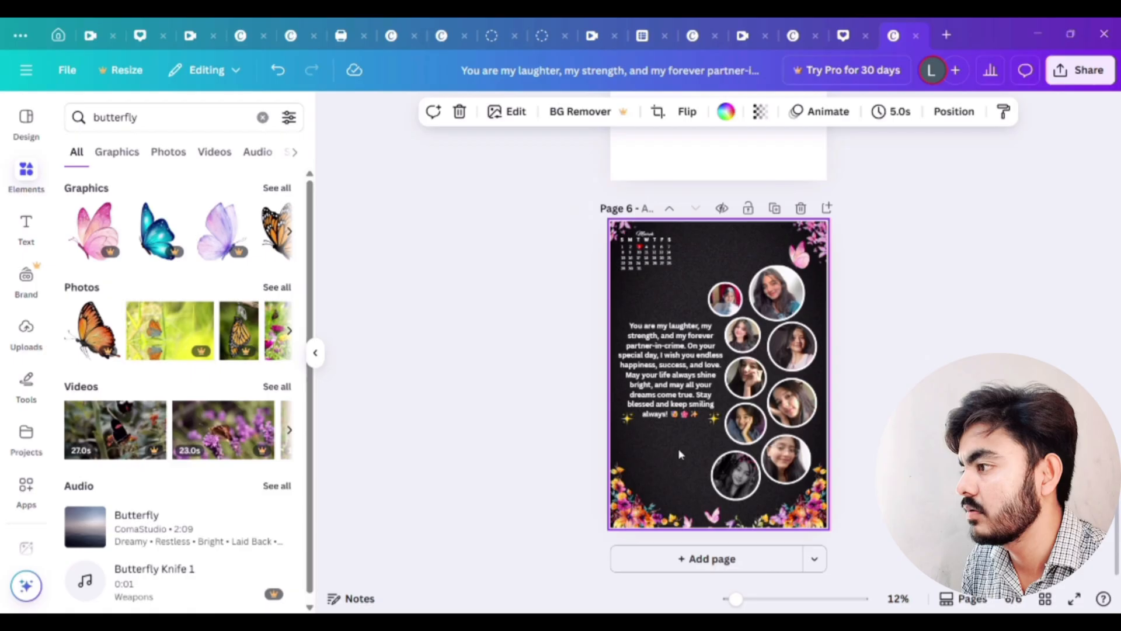
pyautogui.hotkey('ctrl', 'v')
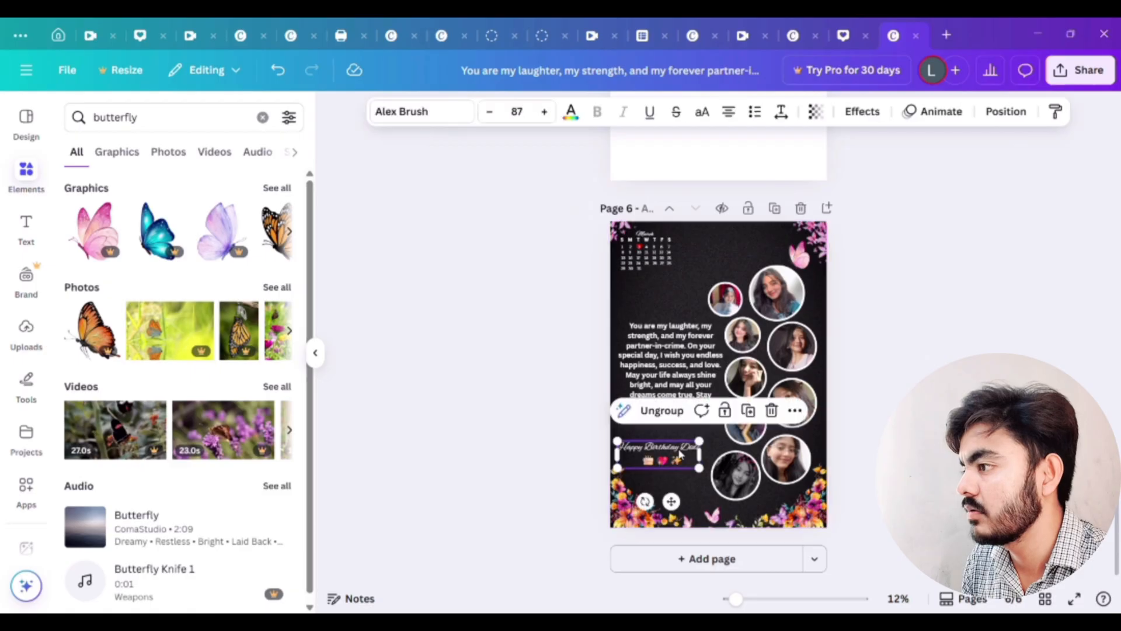
pyautogui.click(563, 450)
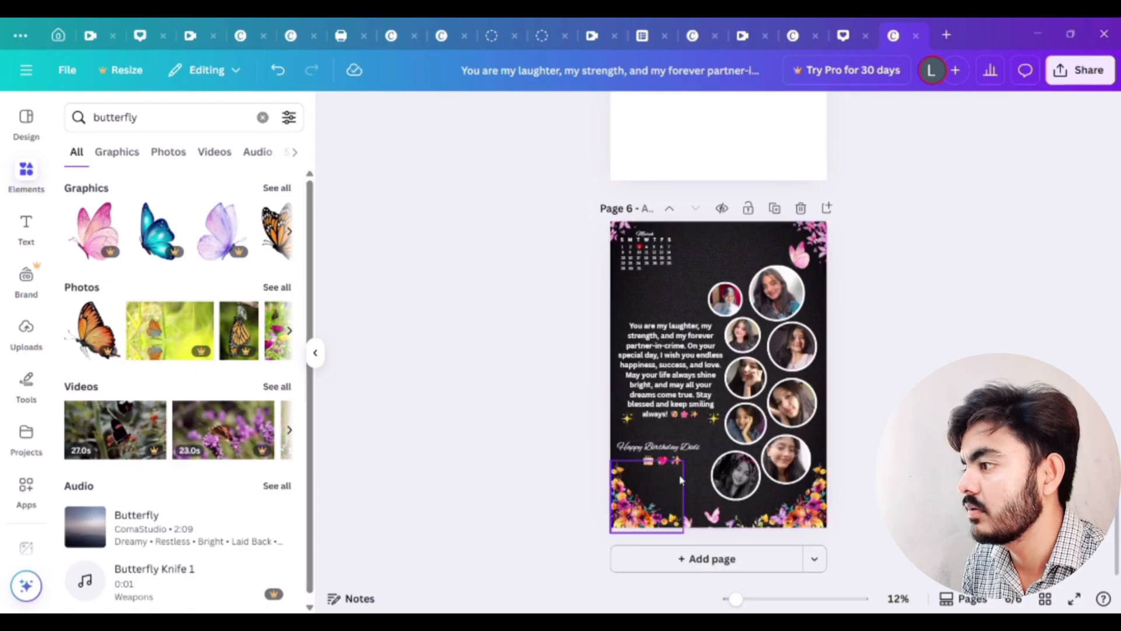
pyautogui.click(662, 460)
pyautogui.moveTo(663, 460); pyautogui.dragTo(671, 456)
pyautogui.click(542, 413)
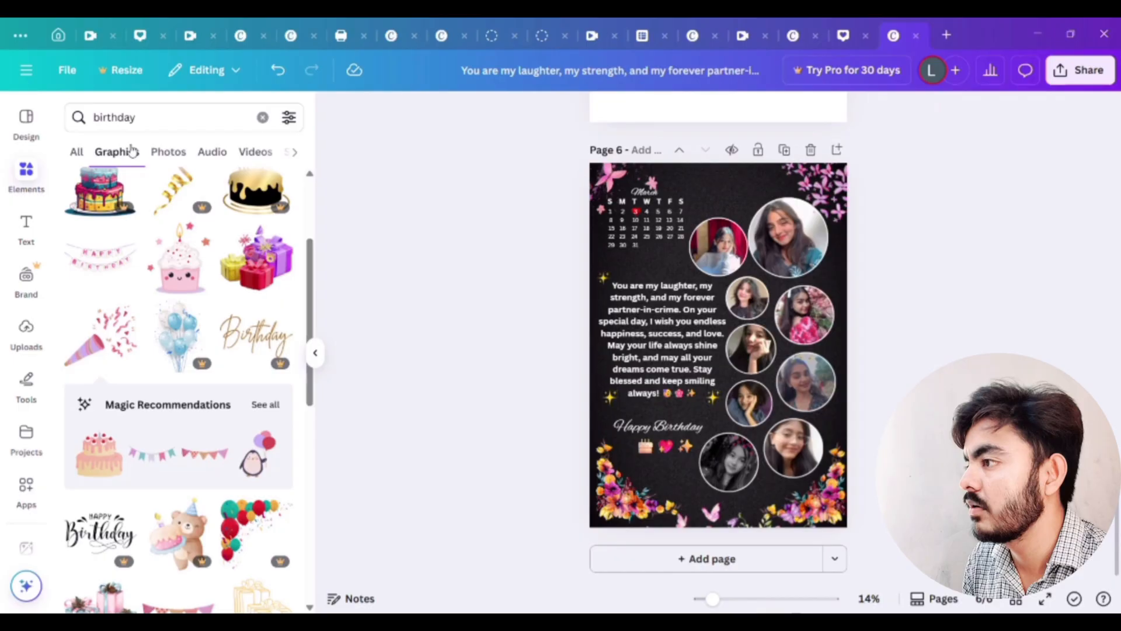
# - Clear the elements search, add a square shape and stretch it over the whole poster page
pyautogui.click(26, 228)
pyautogui.click(26, 176)
pyautogui.click(263, 118)
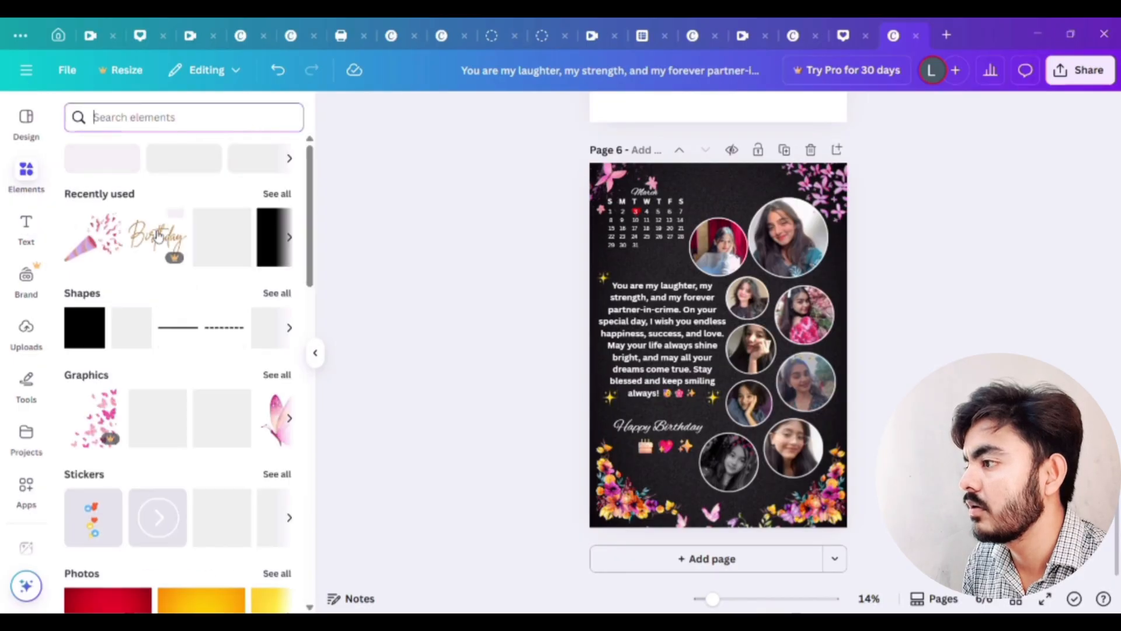
pyautogui.click(85, 327)
pyautogui.moveTo(708, 358); pyautogui.dragTo(610, 212)
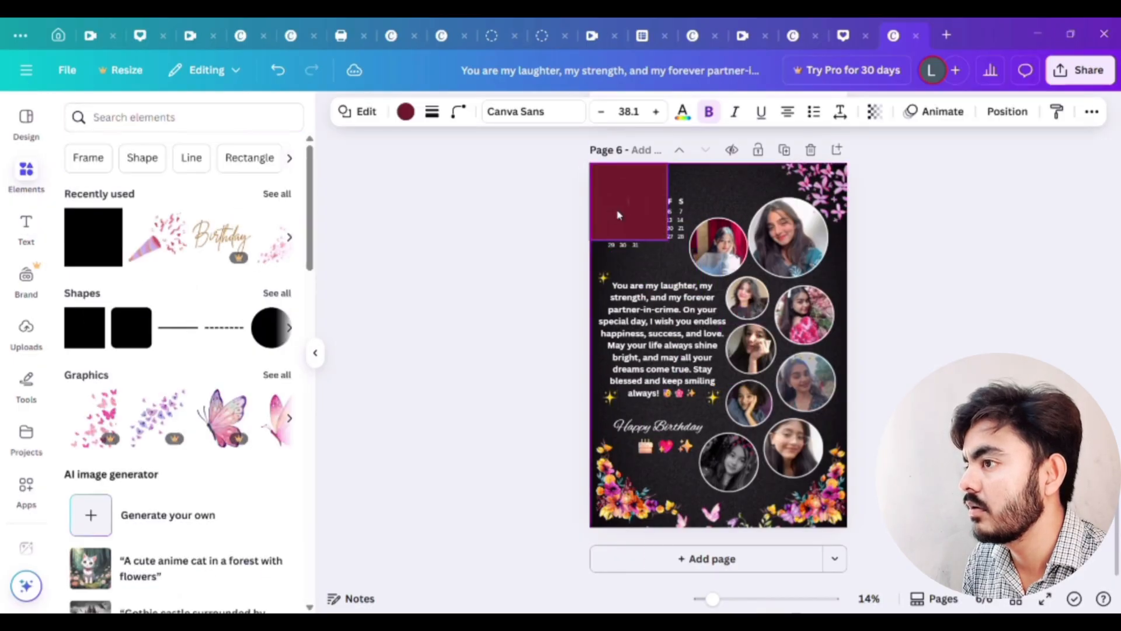
pyautogui.moveTo(667, 242); pyautogui.dragTo(849, 528)
# - Give the page-sized rectangle a solid black border with stroke weight 68 and make its fill transparent
pyautogui.click(438, 115)
pyautogui.click(392, 155)
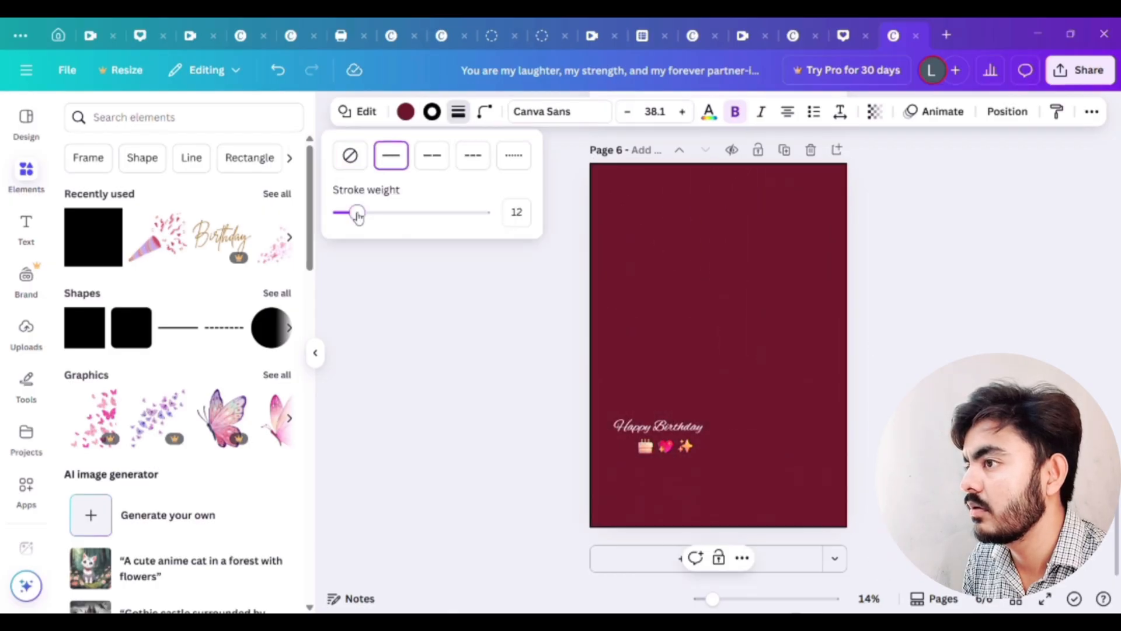
pyautogui.moveTo(356, 212)
pyautogui.mouseDown()
pyautogui.moveTo(393, 213)
pyautogui.moveTo(435, 235)
pyautogui.mouseUp()
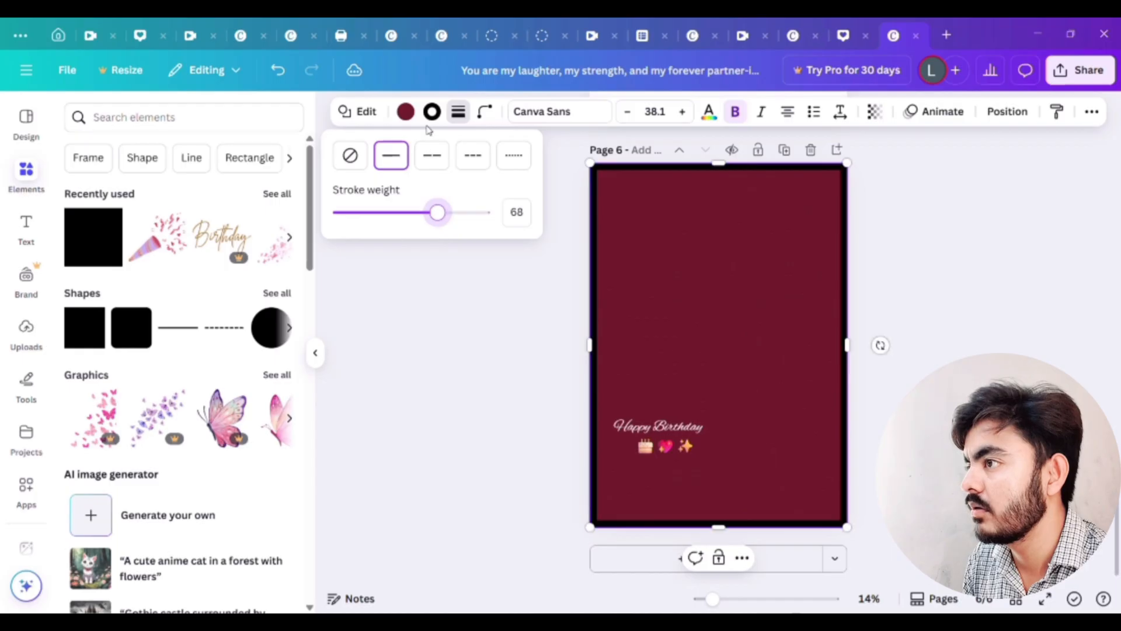
pyautogui.click(406, 110)
pyautogui.click(112, 219)
pyautogui.click(868, 205)
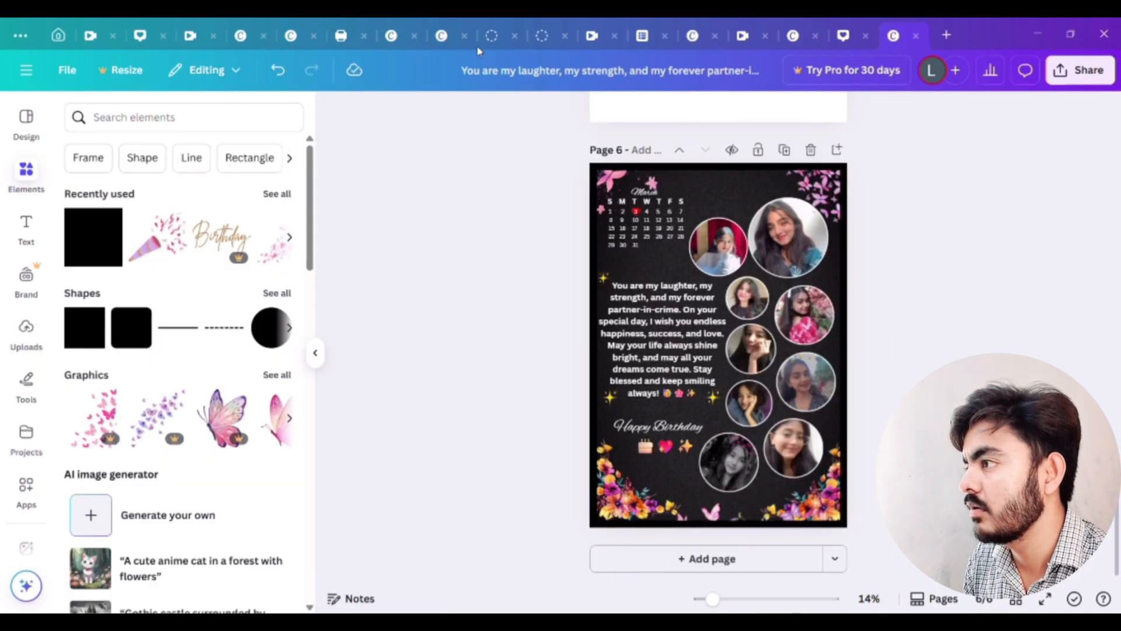
# - Search the elements library for "birthday" and browse the full set of graphics
pyautogui.click(159, 111)
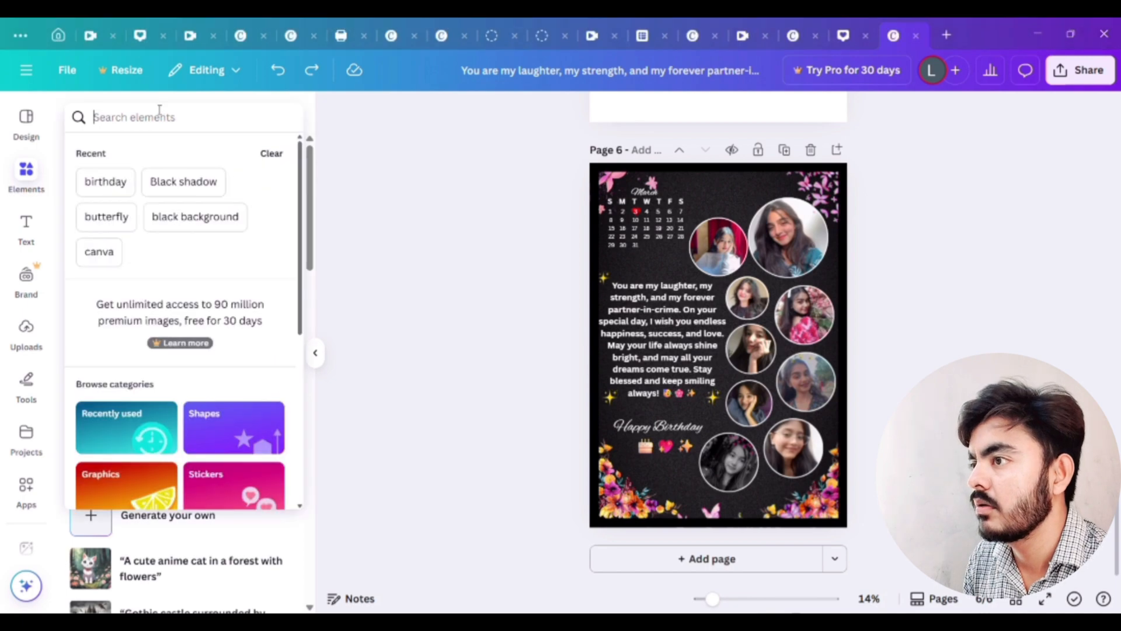
pyautogui.click(103, 194)
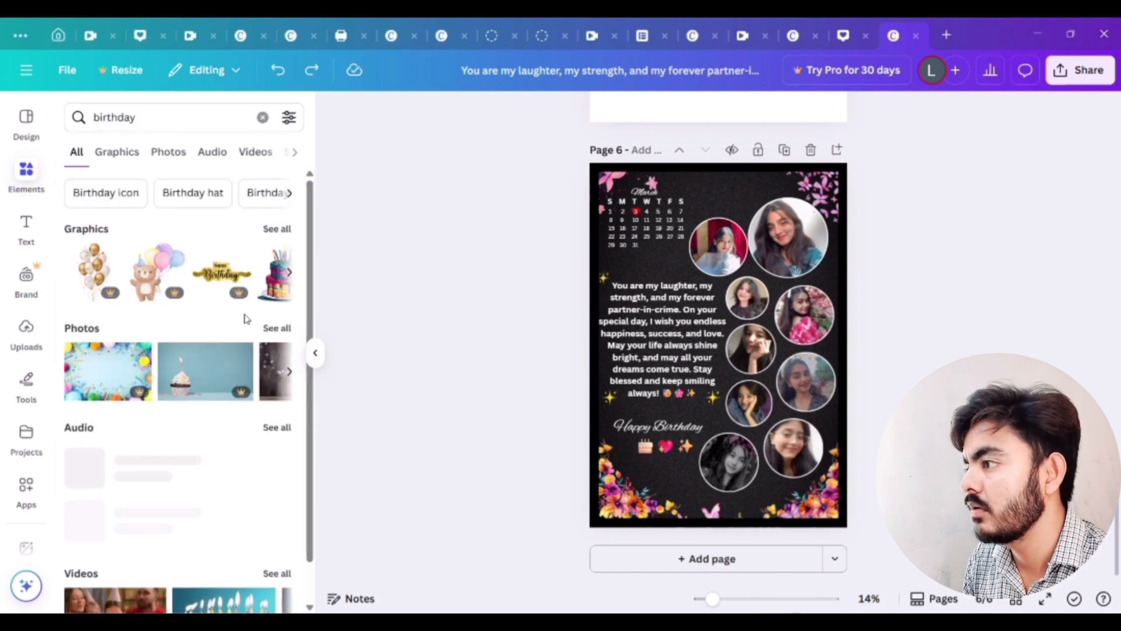
pyautogui.scroll(-1, 221, 313)
pyautogui.click(279, 229)
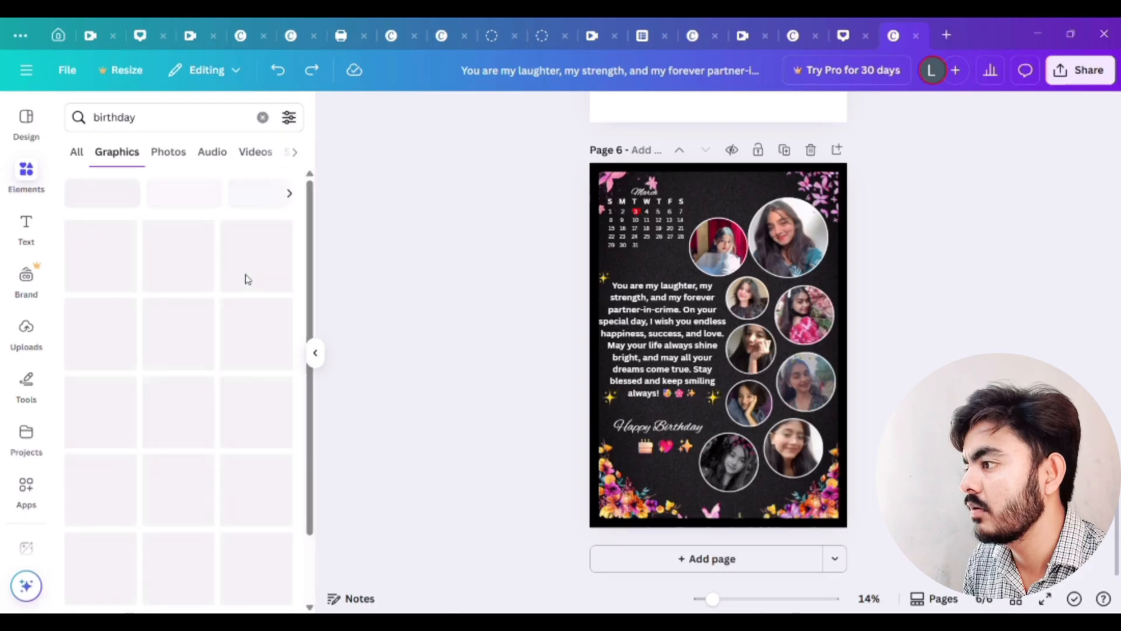
pyautogui.scroll(-3, 228, 316)
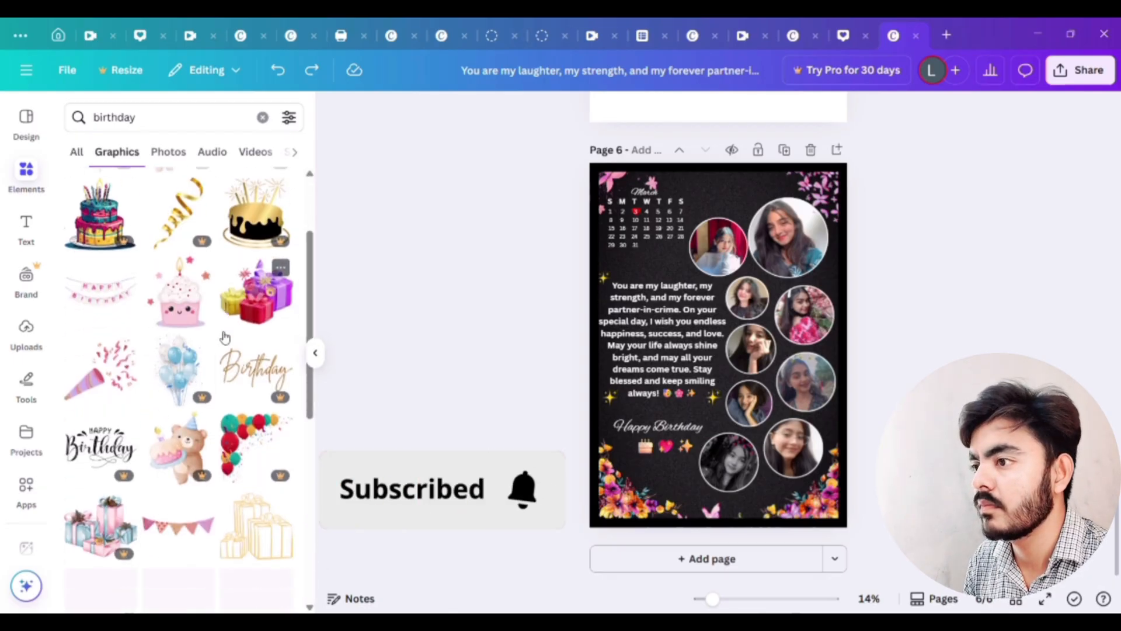
# - Add the gold script "Birthday" graphic and place it between the calendar and the upper-right floral branch
pyautogui.click(255, 346)
pyautogui.moveTo(618, 407); pyautogui.dragTo(774, 371)
pyautogui.click(774, 369)
pyautogui.moveTo(782, 308); pyautogui.dragTo(722, 199)
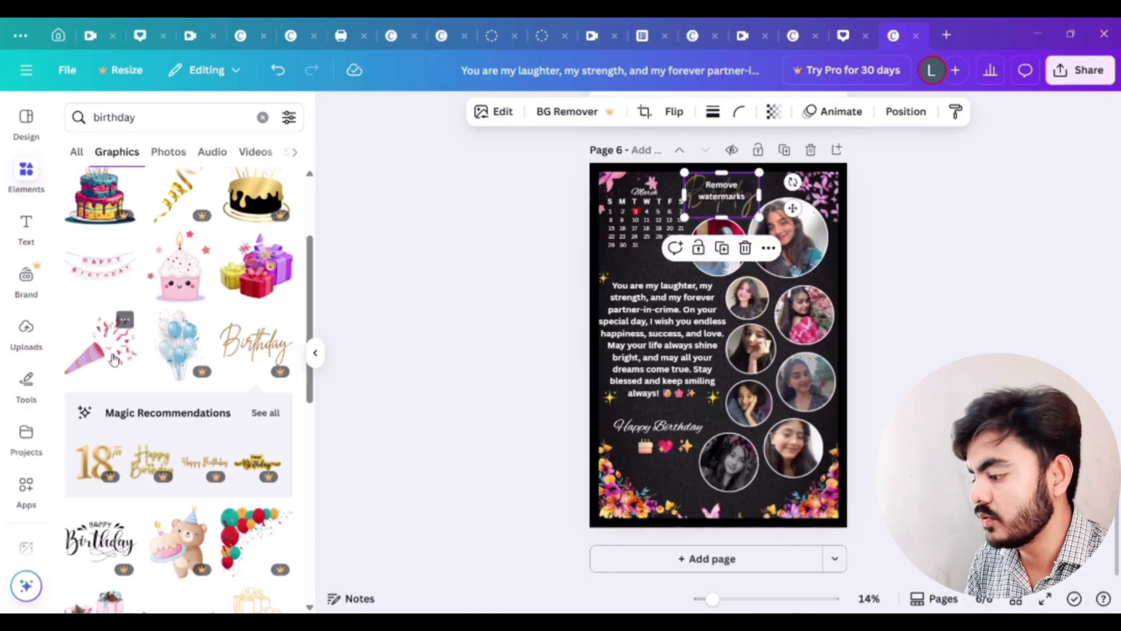
# - Add a small party popper graphic under the greeting's emojis and place a horizontally flipped copy beside it
pyautogui.click(114, 360)
pyautogui.moveTo(821, 260); pyautogui.dragTo(641, 421)
pyautogui.moveTo(639, 470); pyautogui.dragTo(665, 514)
pyautogui.click(626, 111)
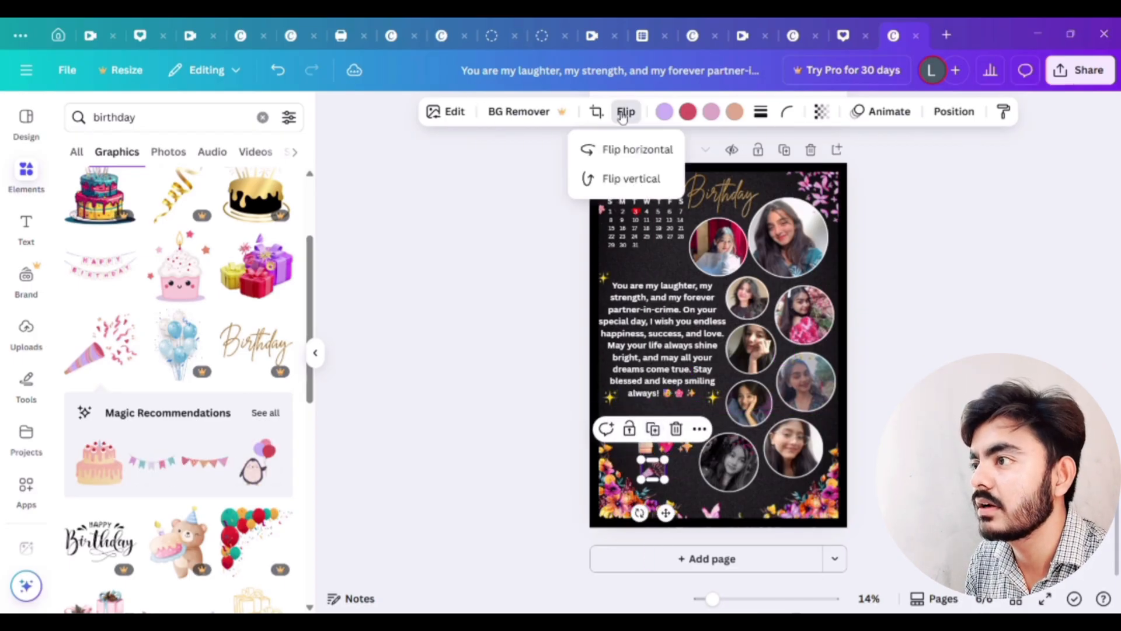
pyautogui.moveTo(666, 510); pyautogui.dragTo(690, 512)
pyautogui.click(450, 380)
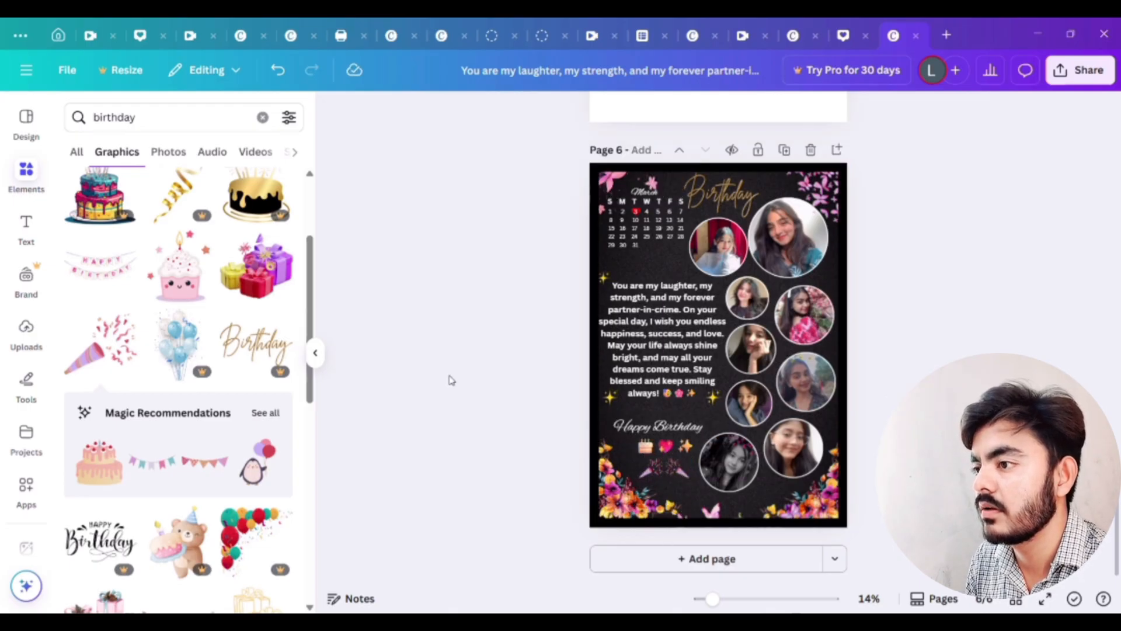
# - Add the multicoloured confetti graphic from the birthday results and place it between the calendar and the message
pyautogui.scroll(-6, 178, 450)
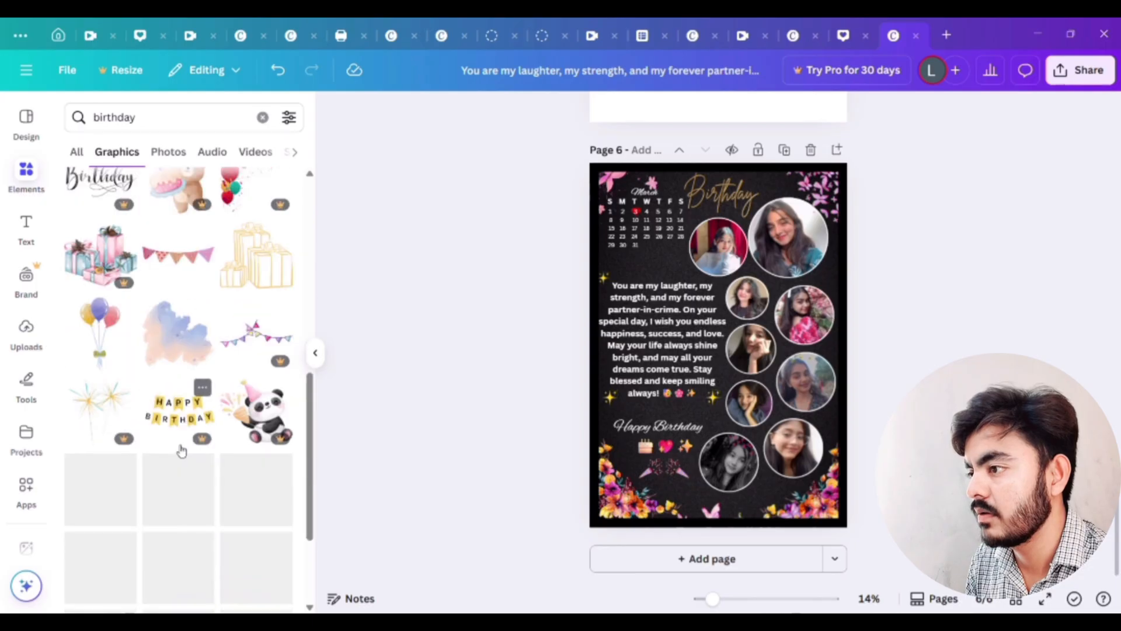
pyautogui.click(108, 482)
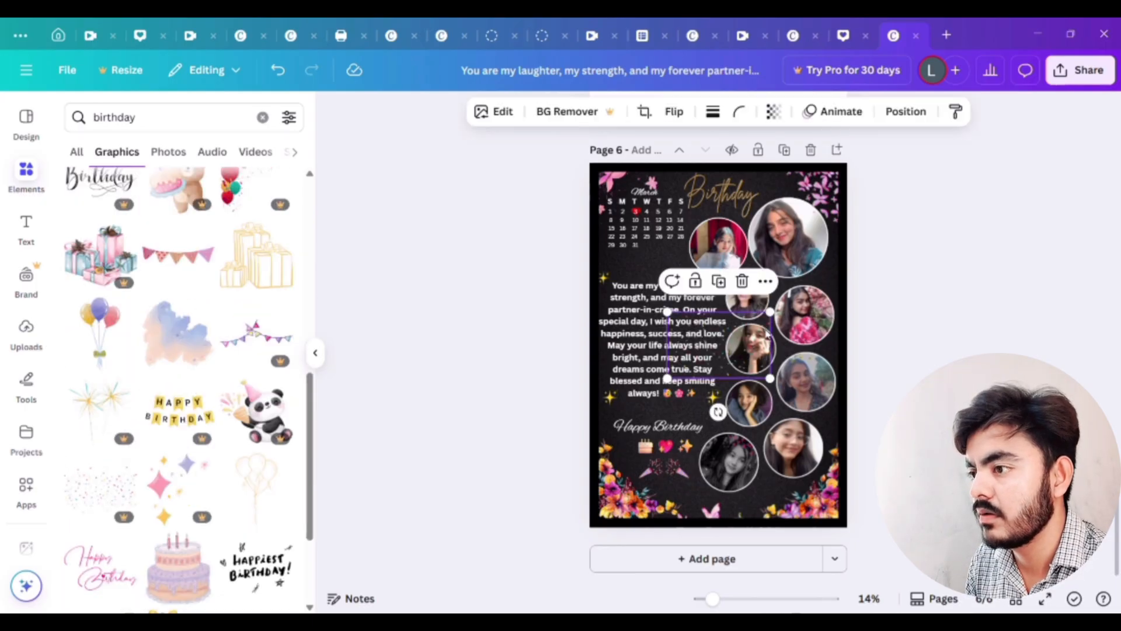
pyautogui.moveTo(743, 336); pyautogui.dragTo(766, 488)
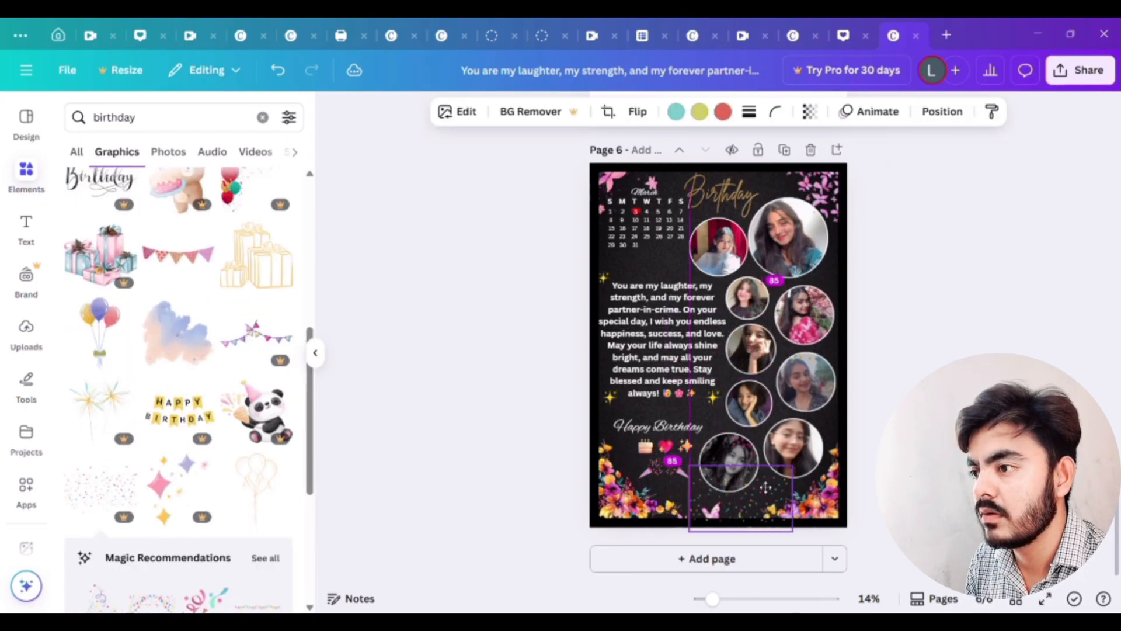
pyautogui.moveTo(672, 217); pyautogui.dragTo(680, 267)
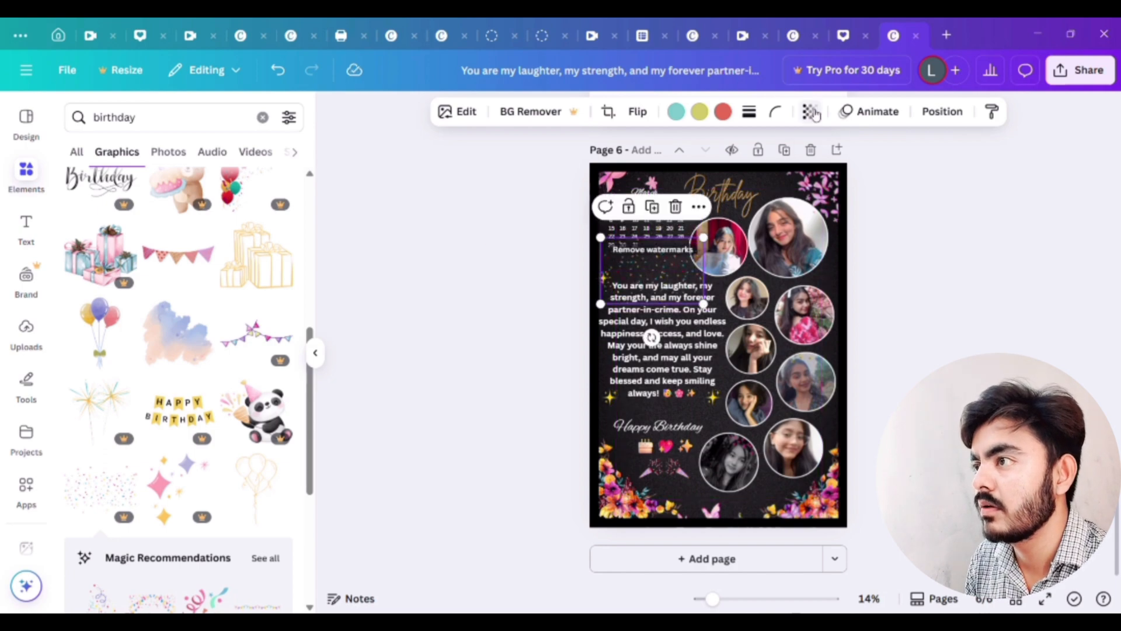
# - Set the confetti's transparency to 27 and move it down the layer order, beneath the calendar and message text
pyautogui.click(810, 112)
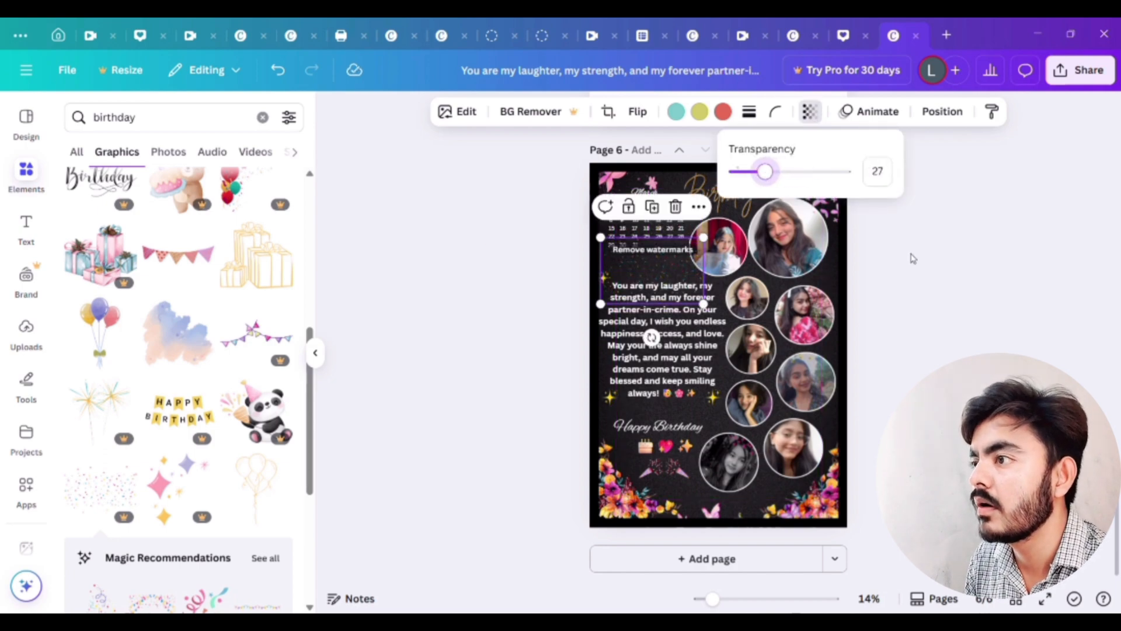
pyautogui.click(938, 114)
pyautogui.moveTo(260, 286); pyautogui.dragTo(258, 537)
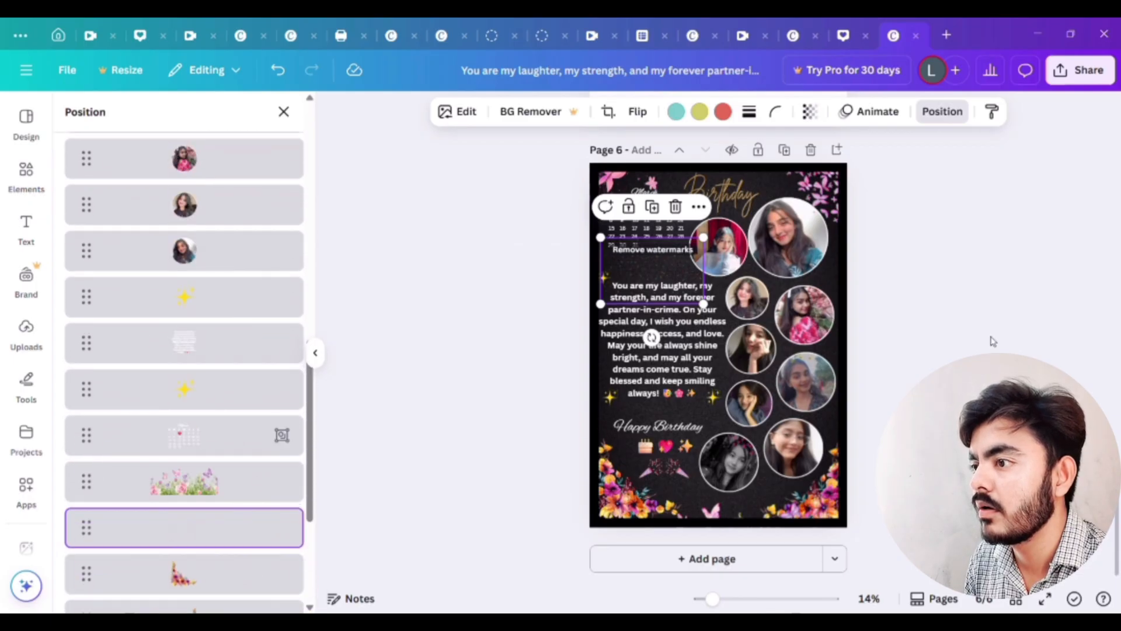
pyautogui.click(987, 334)
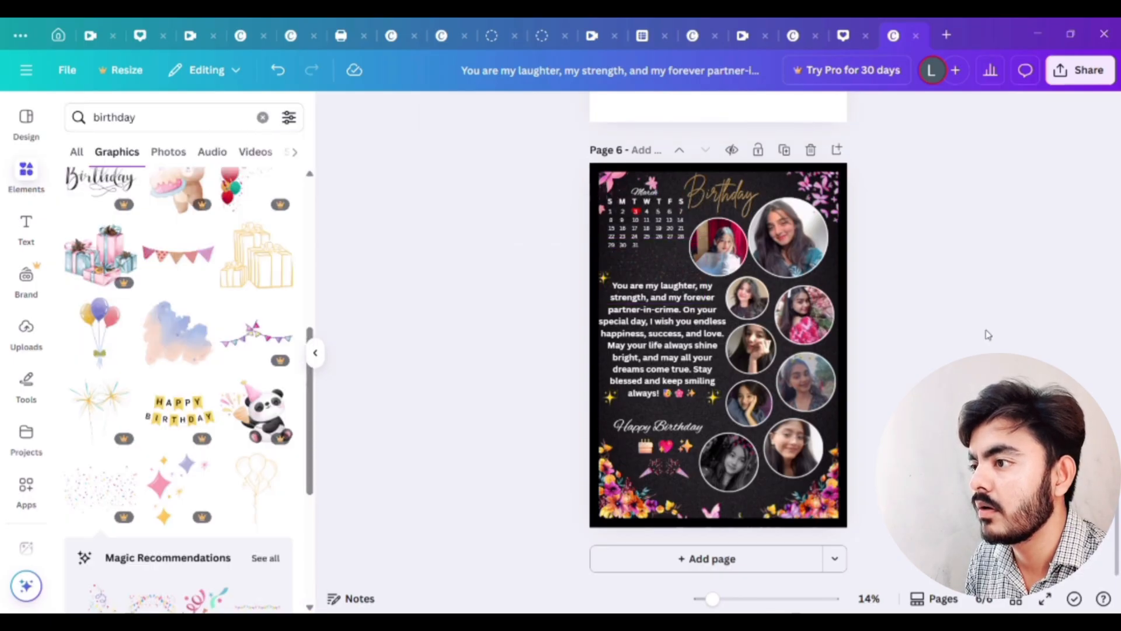
# - Add the pink, purple and gold sparkle graphic at a small size beneath the lowest right-hand portrait
pyautogui.scroll(-3, 205, 367)
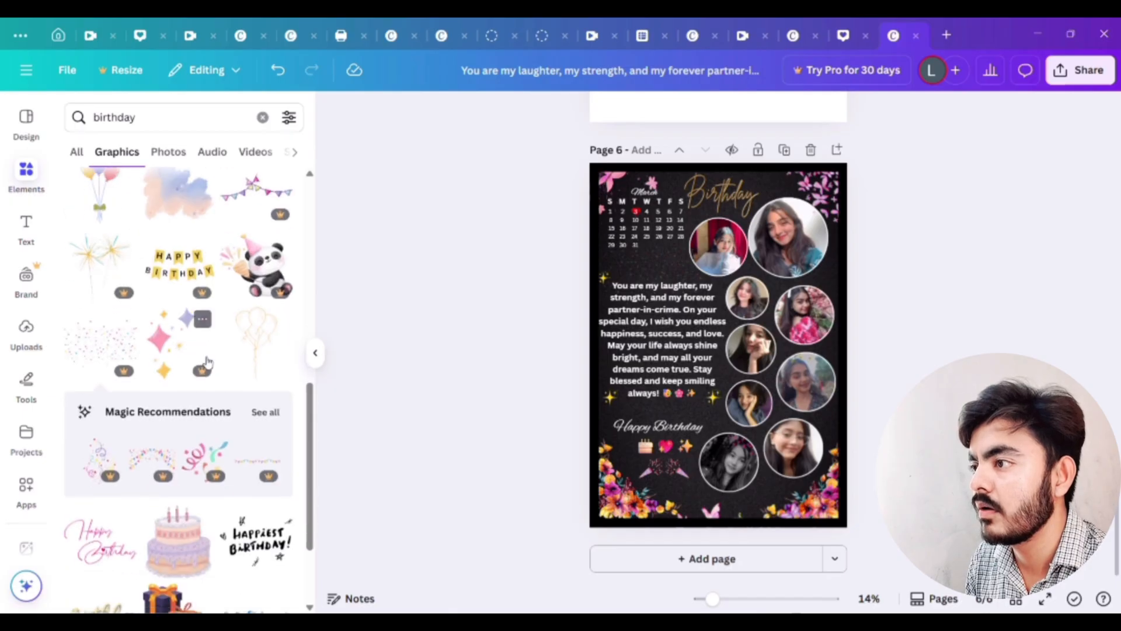
pyautogui.click(170, 342)
pyautogui.moveTo(770, 287); pyautogui.dragTo(786, 552)
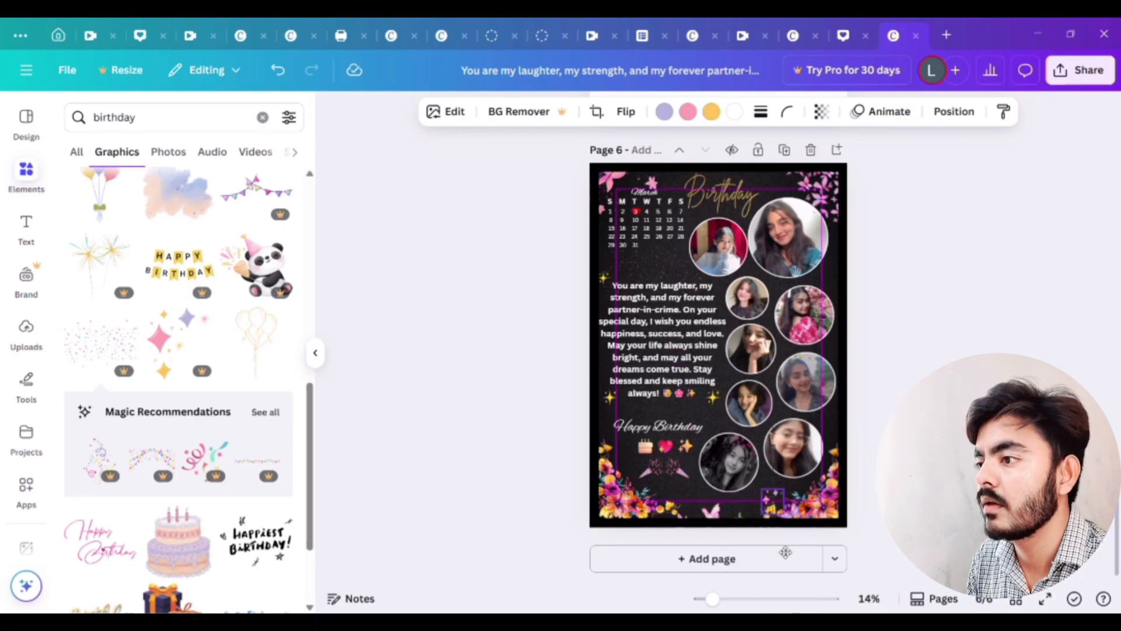
pyautogui.click(911, 497)
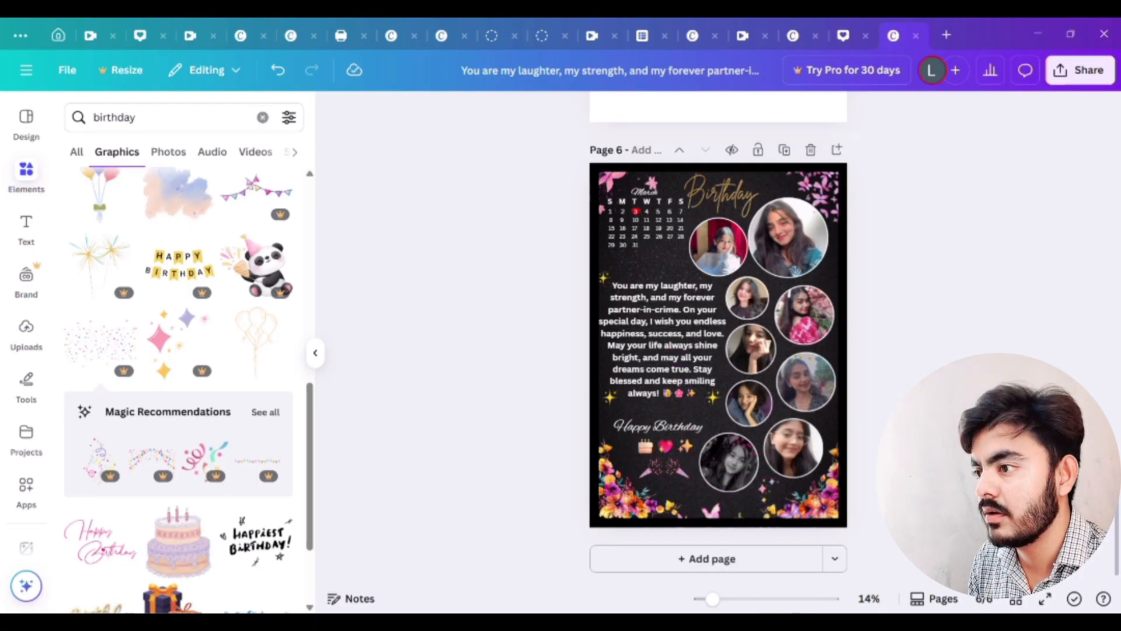
# - Tilt the sparkle graphic at the poster's right edge above the lowest portrait, and place a duplicate directly above it beside the largest portrait
pyautogui.moveTo(841, 459); pyautogui.dragTo(848, 473)
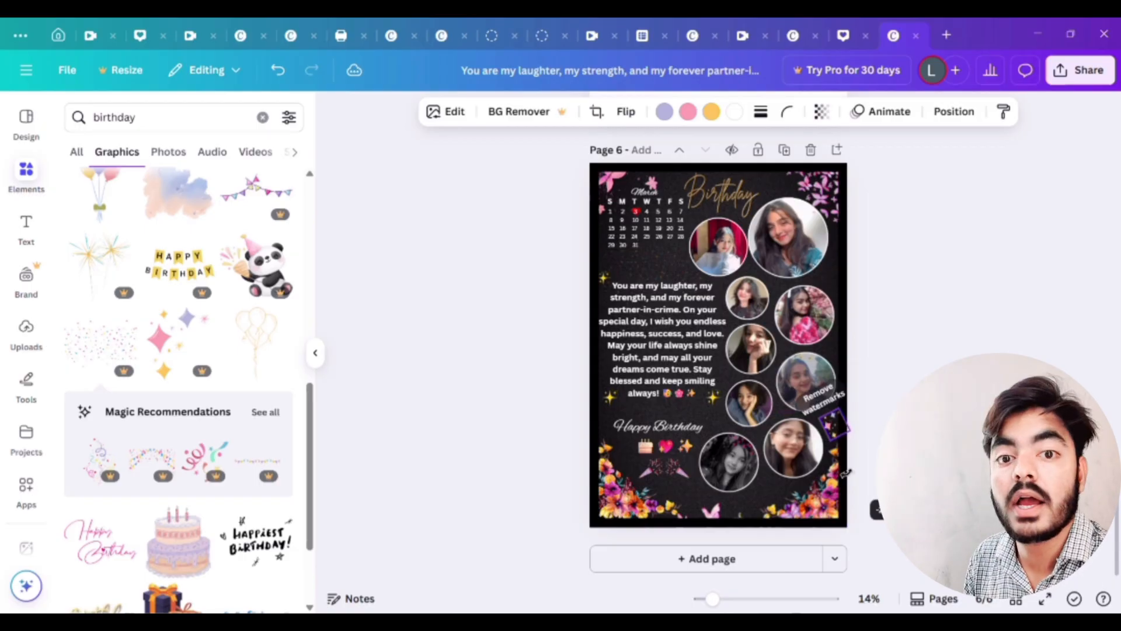
pyautogui.click(906, 481)
pyautogui.click(837, 423)
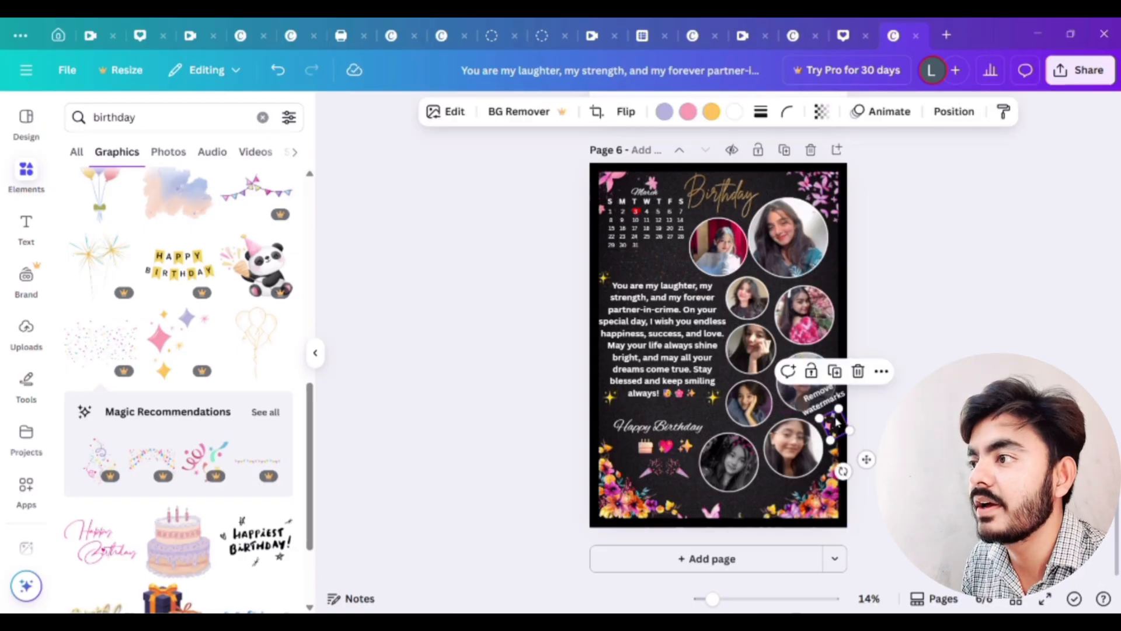
pyautogui.click(836, 373)
pyautogui.moveTo(867, 460); pyautogui.dragTo(867, 304)
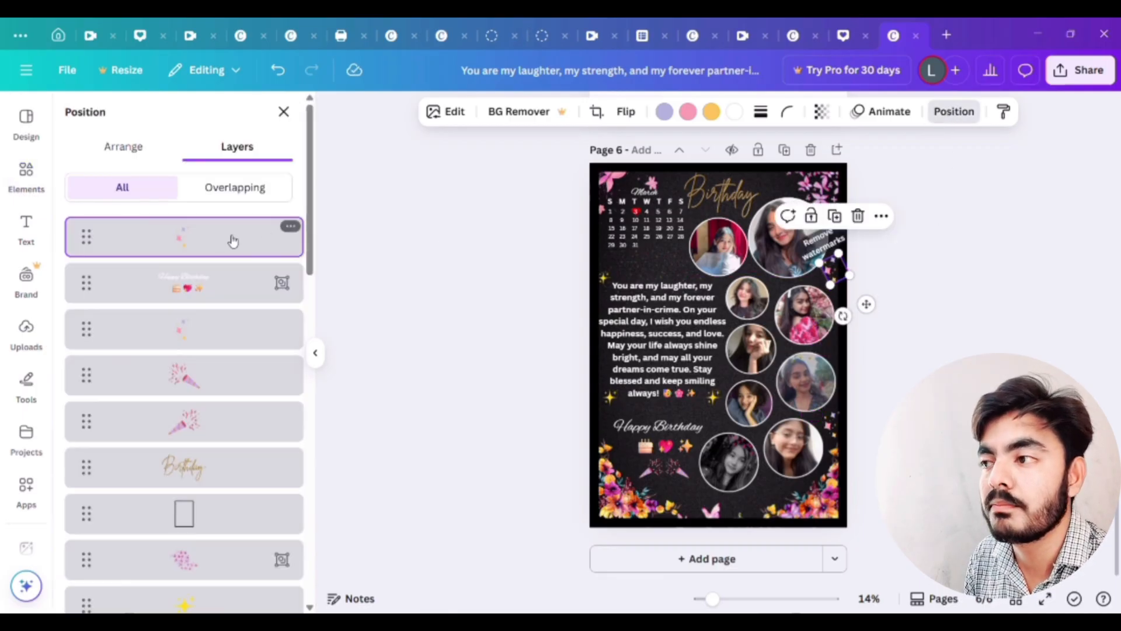
# - Move the two tilted sparkle graphics down the layer order so they sit beneath the border rectangle
pyautogui.moveTo(232, 240); pyautogui.dragTo(208, 432)
pyautogui.scroll(10, 215, 408)
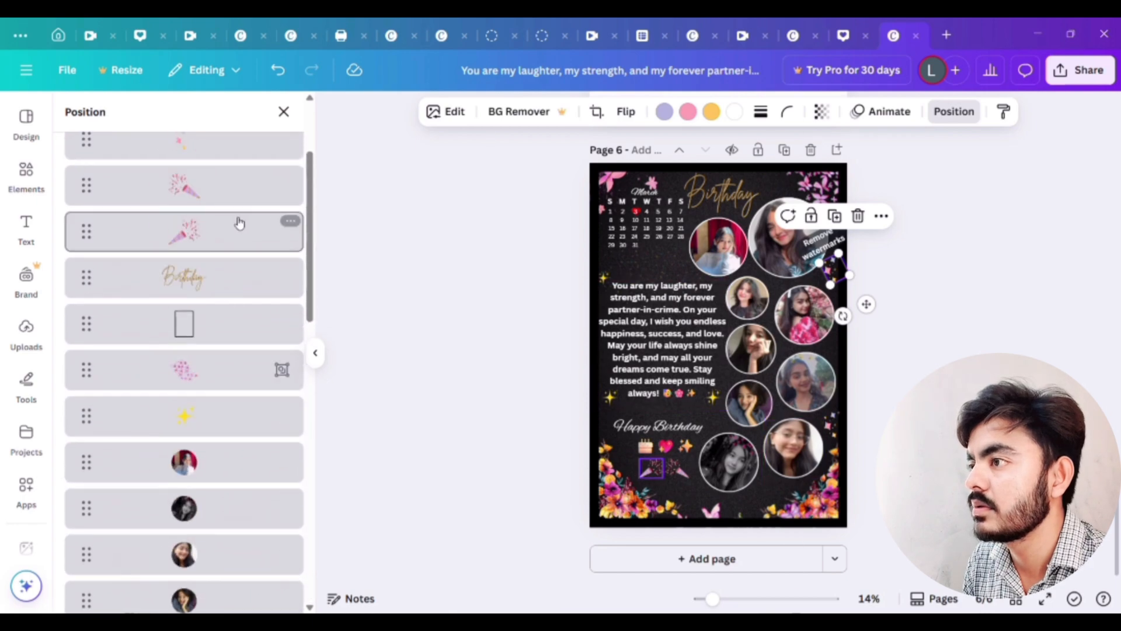
pyautogui.click(213, 240)
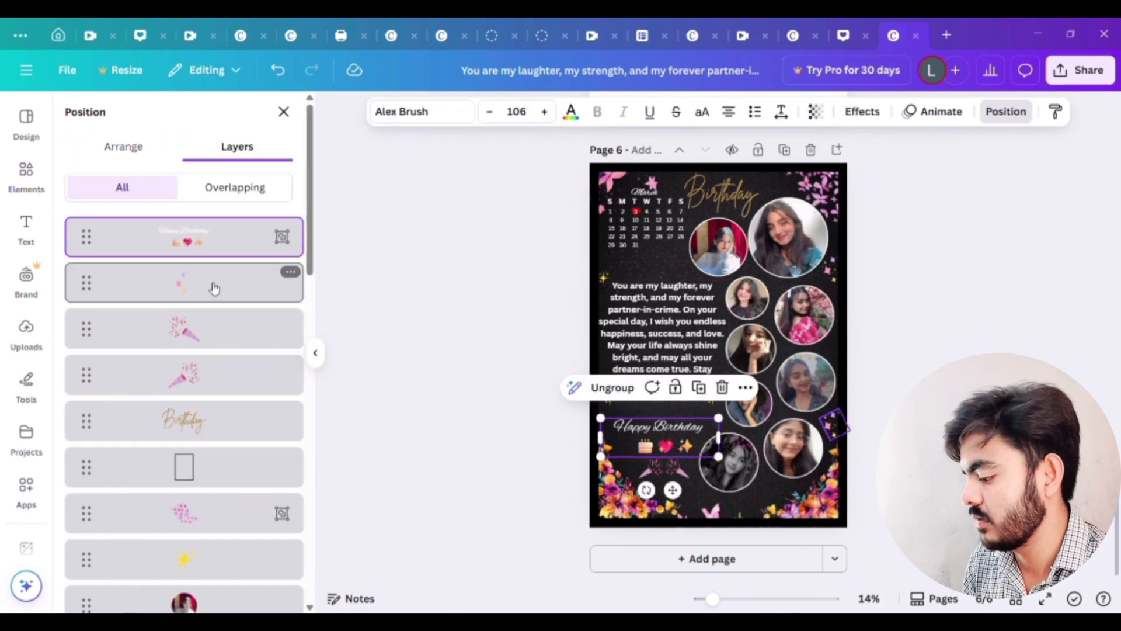
pyautogui.moveTo(213, 288); pyautogui.dragTo(218, 549)
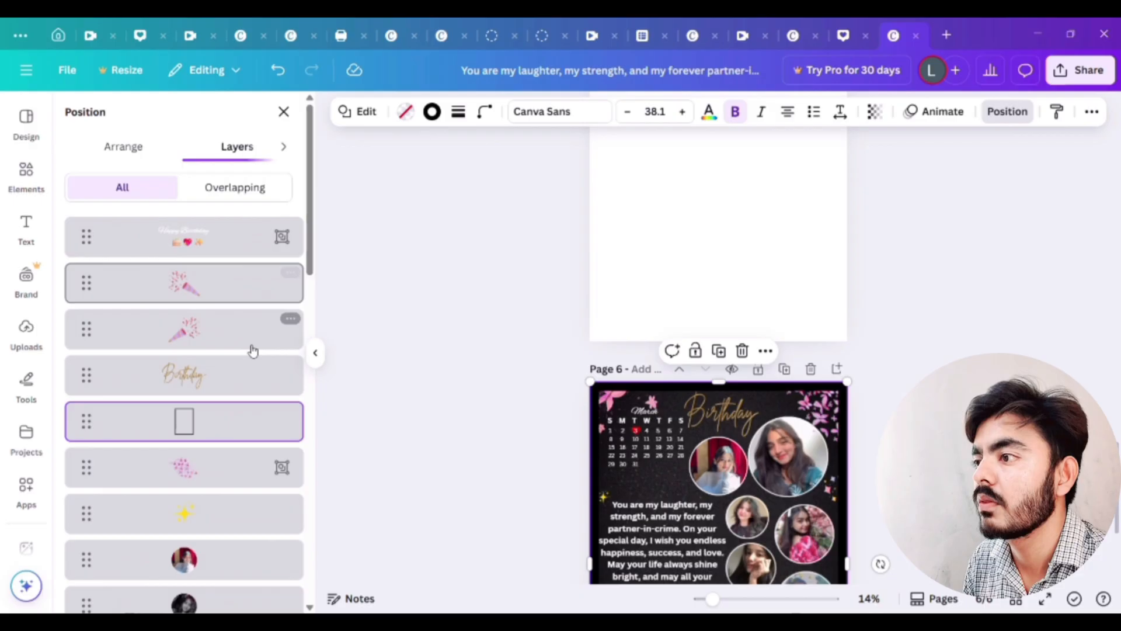
# - Bring the black border rectangle to the front of the layer order, above the greeting group
pyautogui.moveTo(242, 421); pyautogui.dragTo(222, 223)
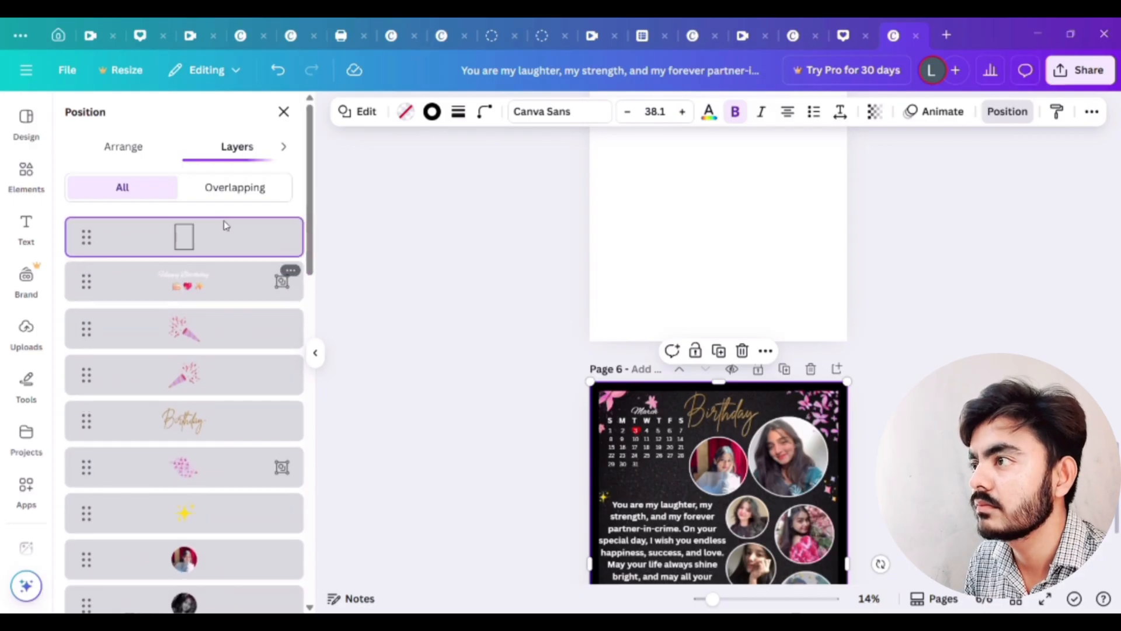
pyautogui.scroll(-4, 955, 357)
pyautogui.click(960, 356)
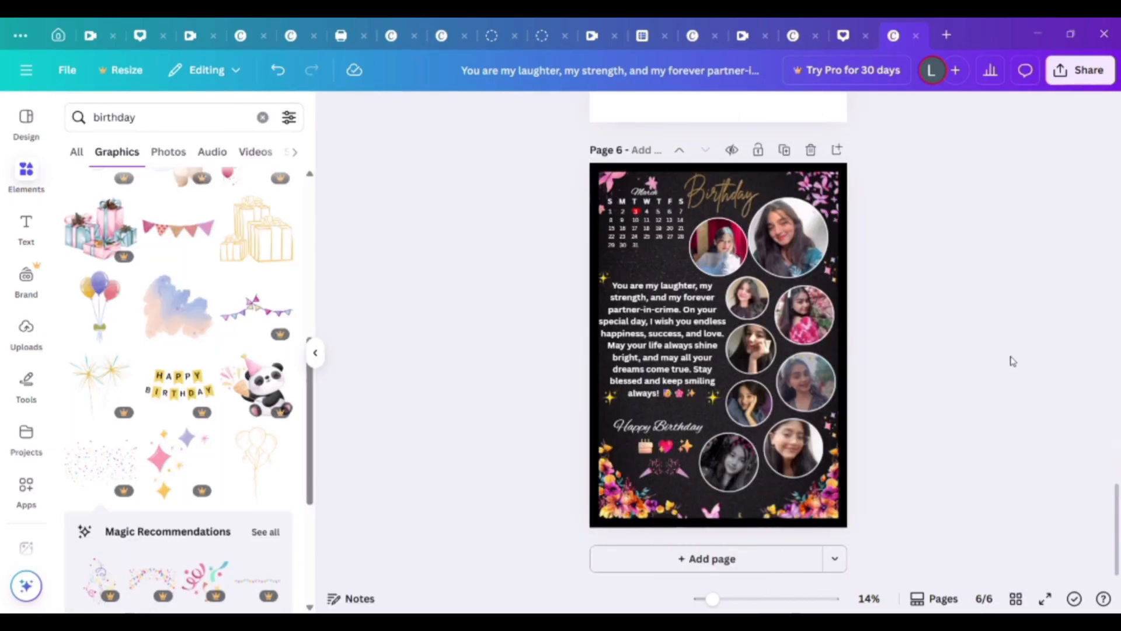
pyautogui.scroll(-4, 157, 414)
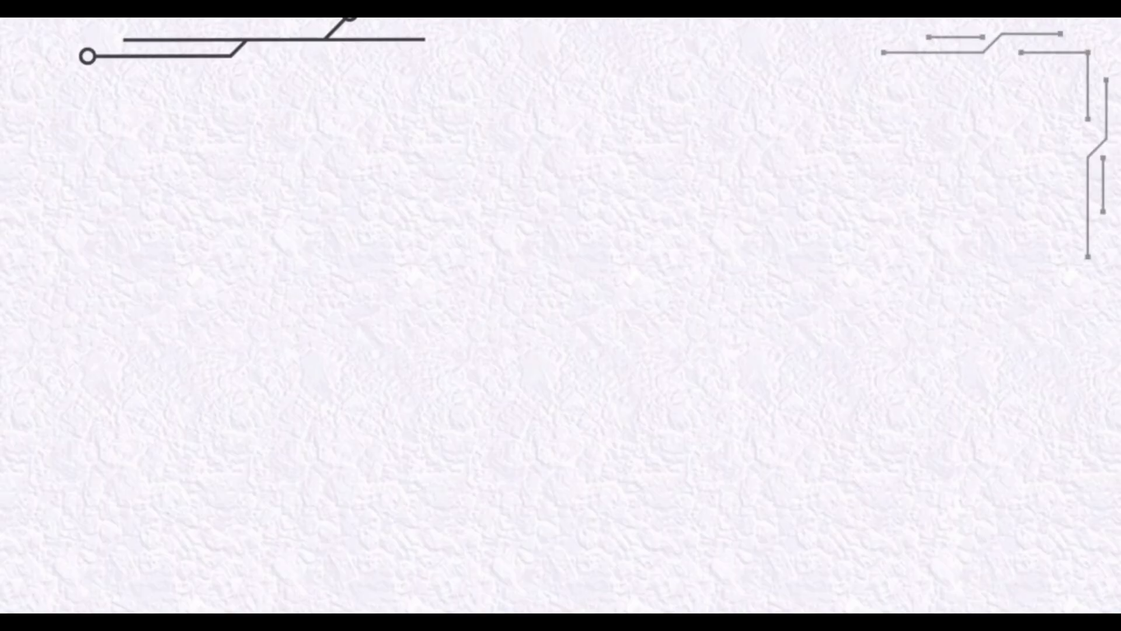